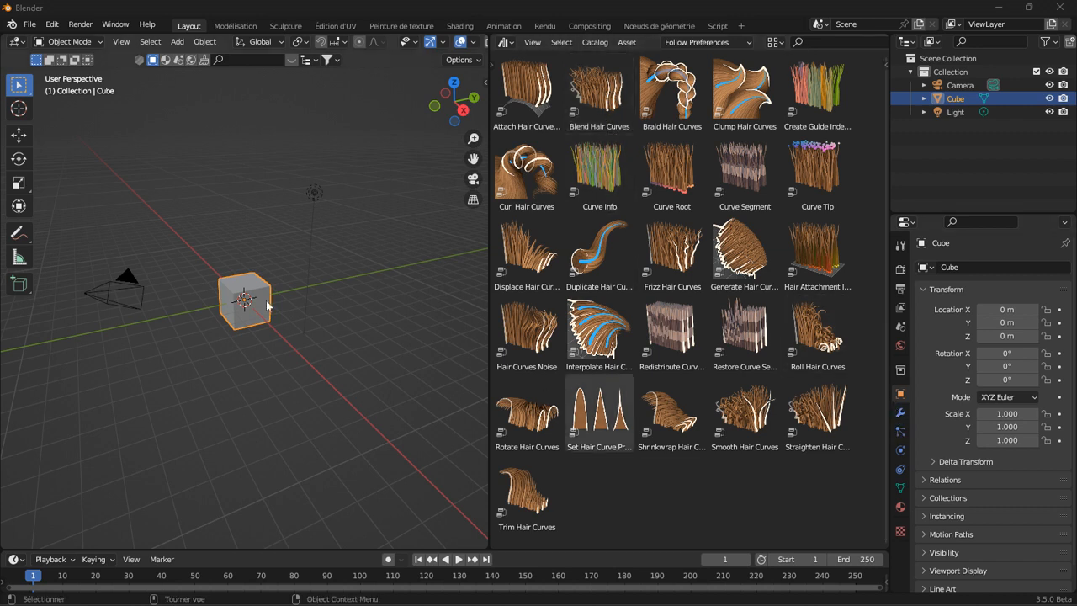
Add a particle system to the cube and set its type to Hair
scroll(254, 294, up, 5)
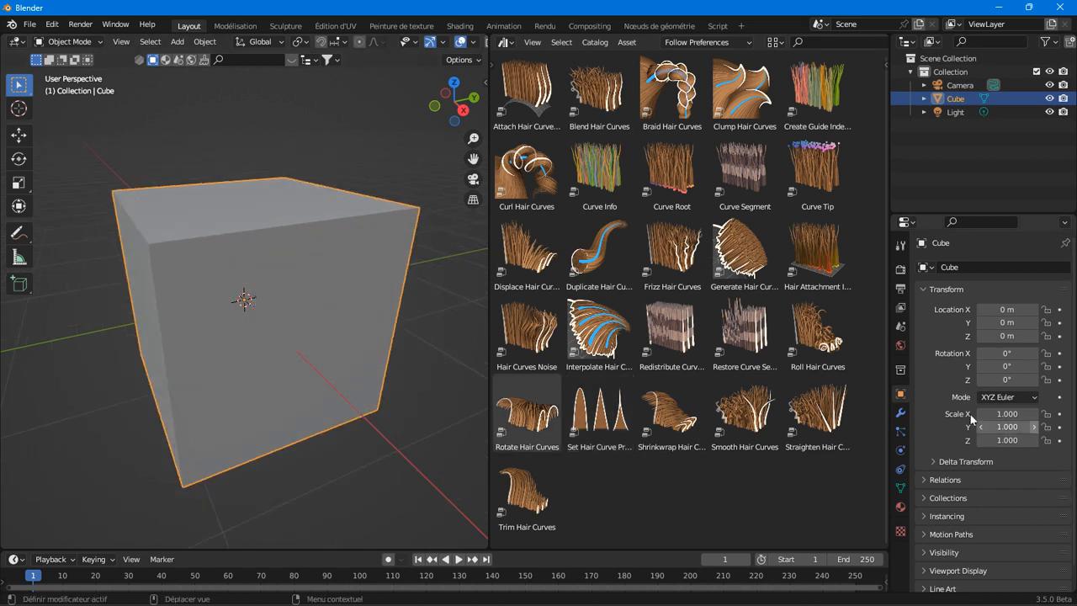
click(899, 431)
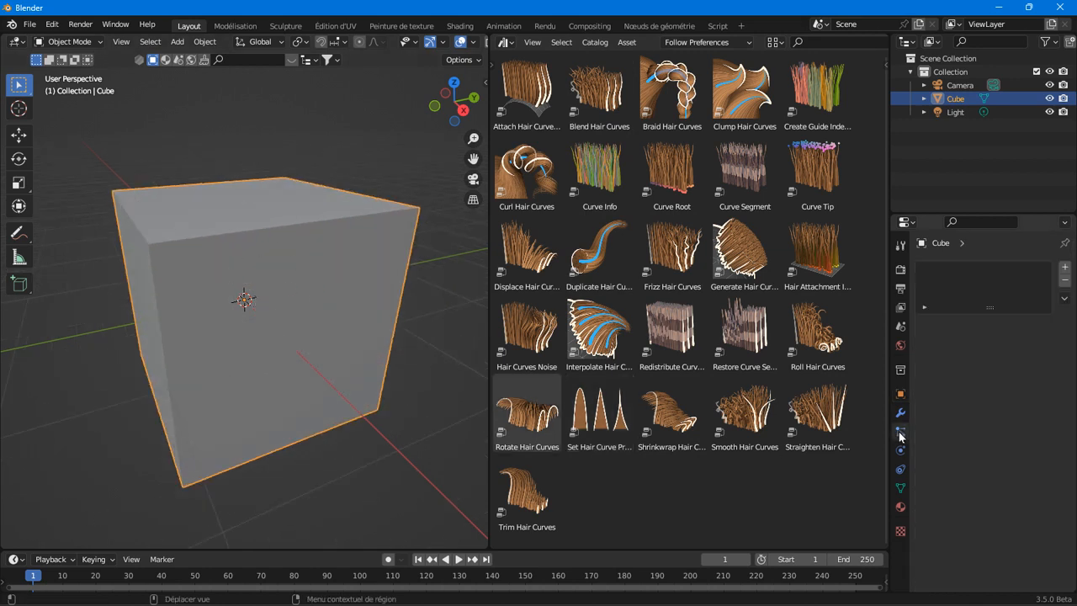
click(1064, 266)
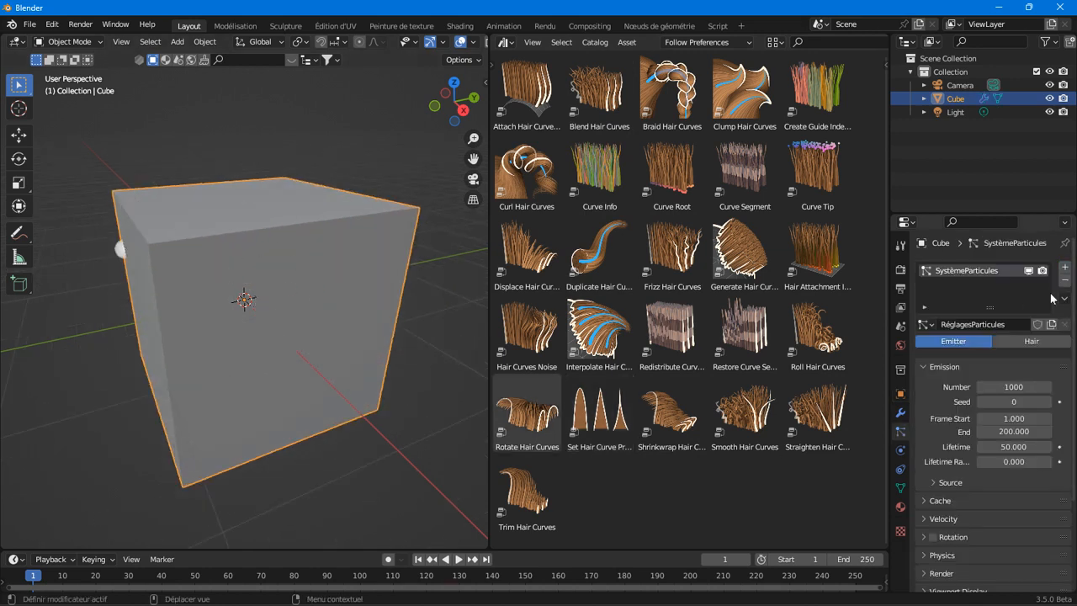
click(1032, 341)
scroll(991, 371, down, 2)
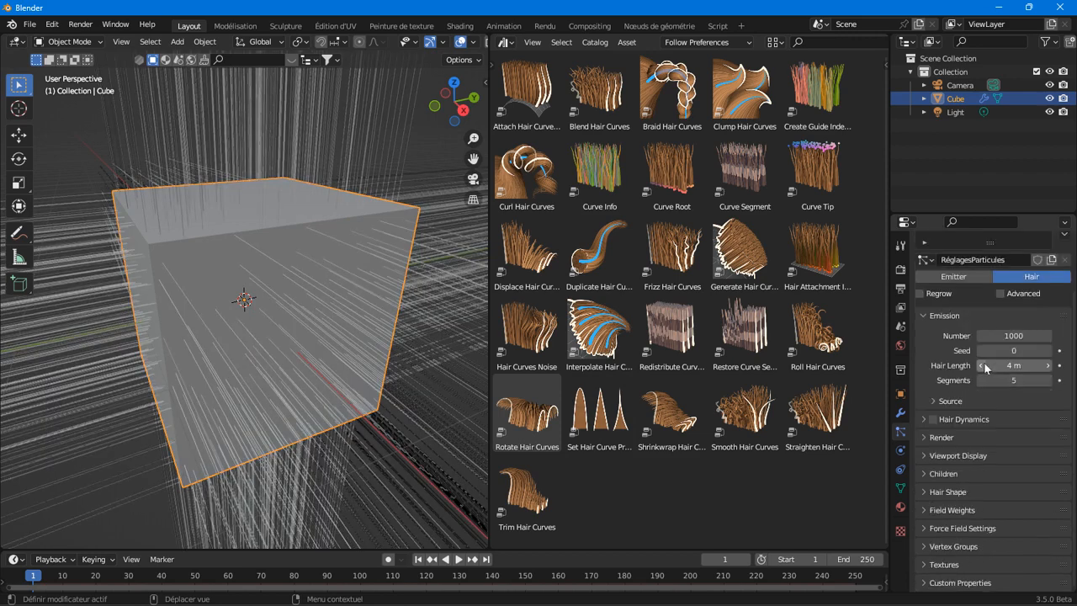
scroll(309, 417, down, 5)
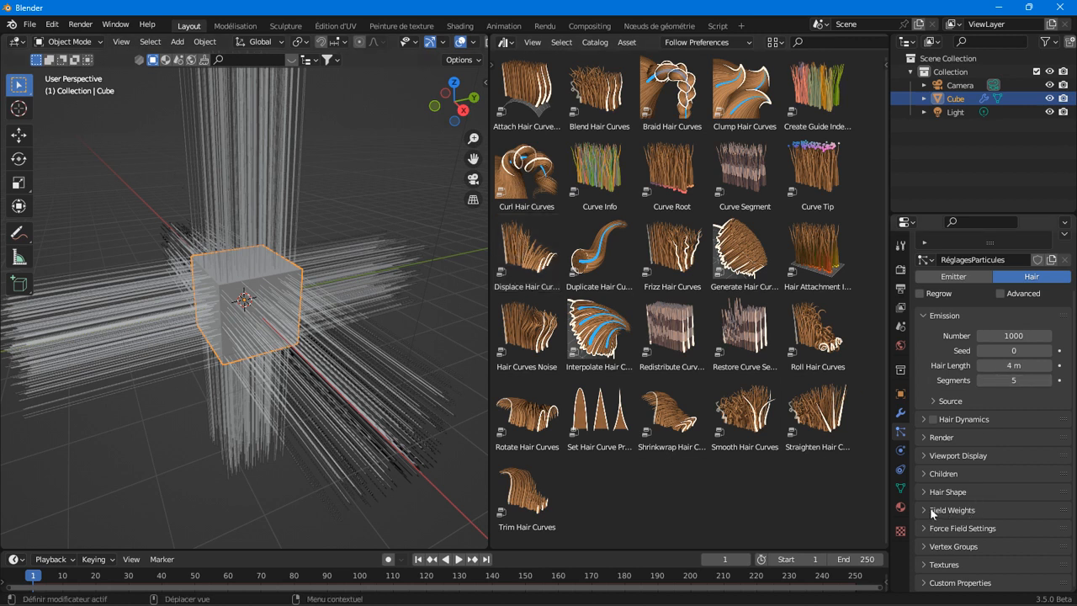
Try the Simple child hairs for the particle system and settle on Interpolated children
click(958, 471)
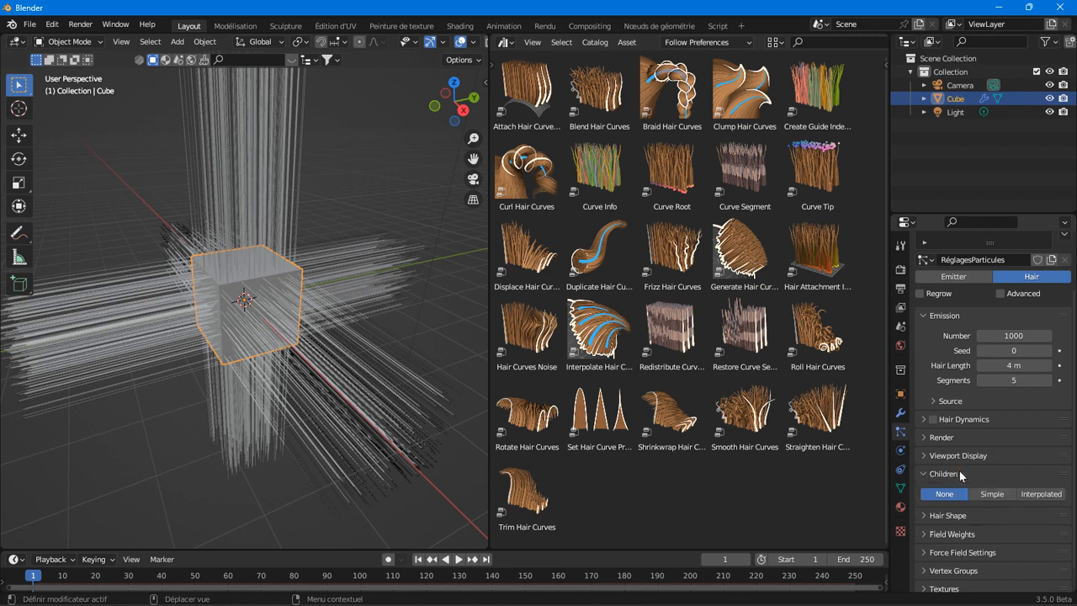
click(991, 493)
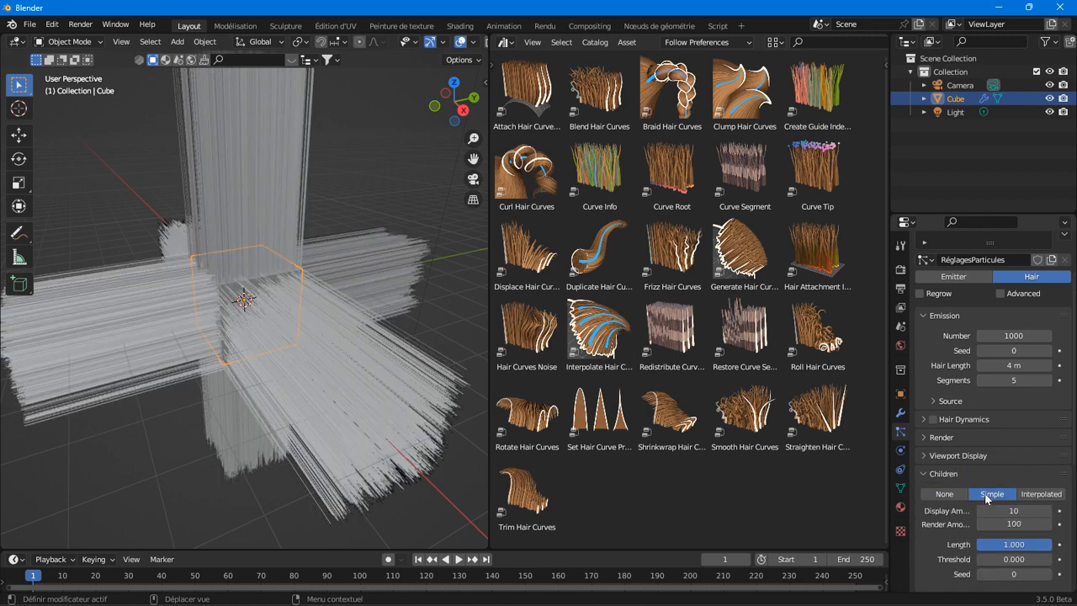
click(1041, 494)
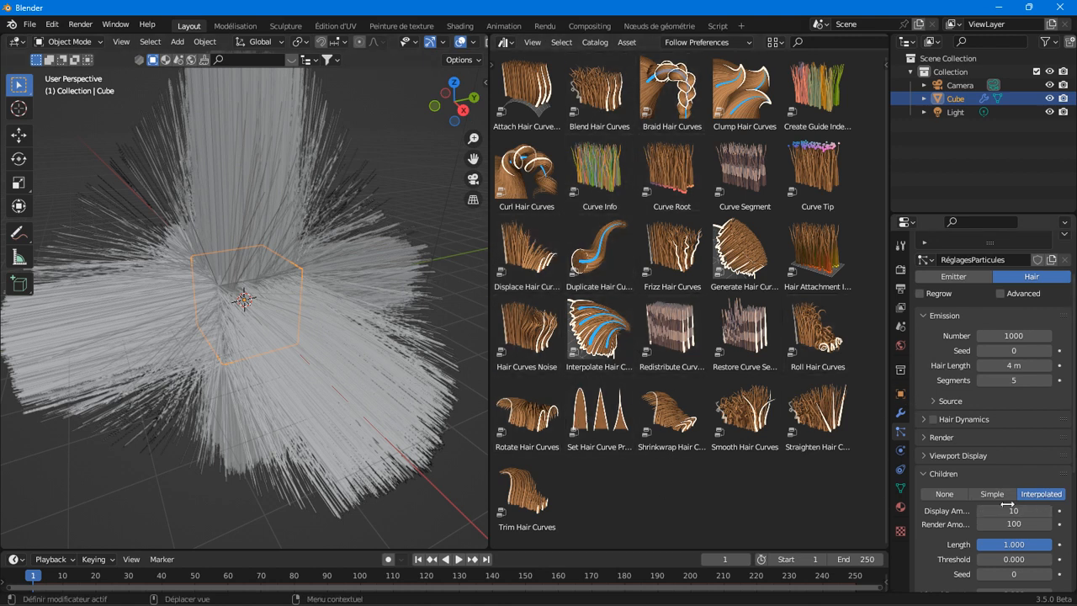
middle_drag(248, 309, 274, 313)
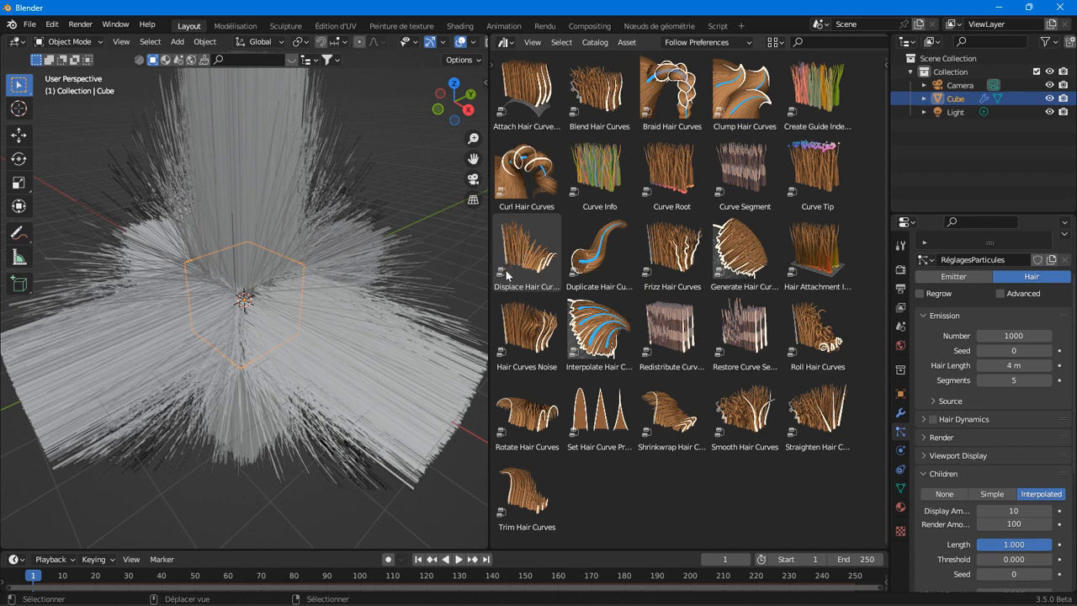
Expand the Kink settings of the child hairs and set the kink type to Curl
scroll(1059, 423, down, 6)
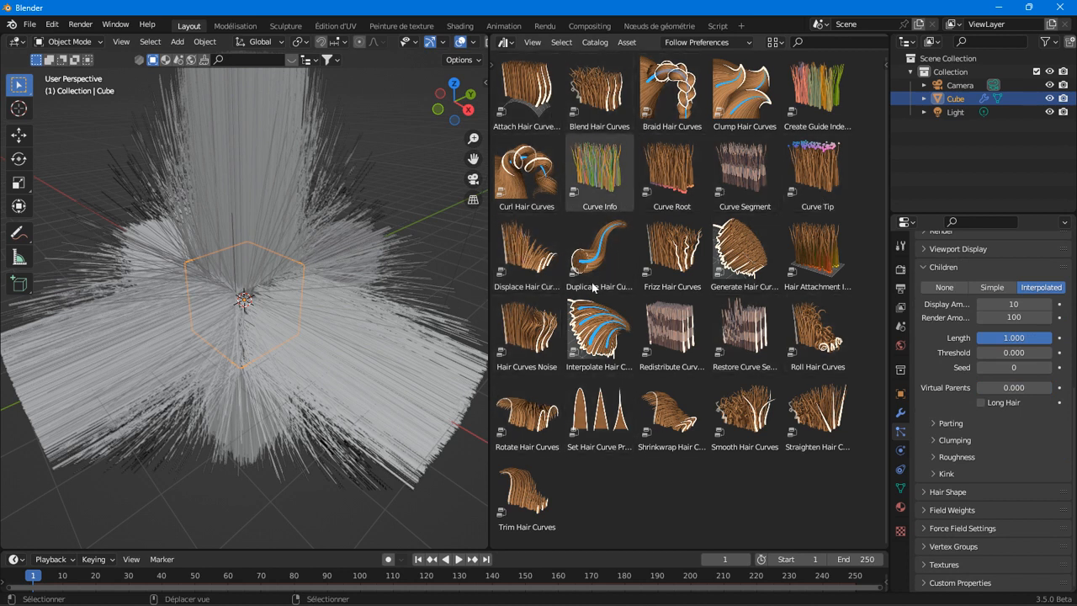
click(943, 475)
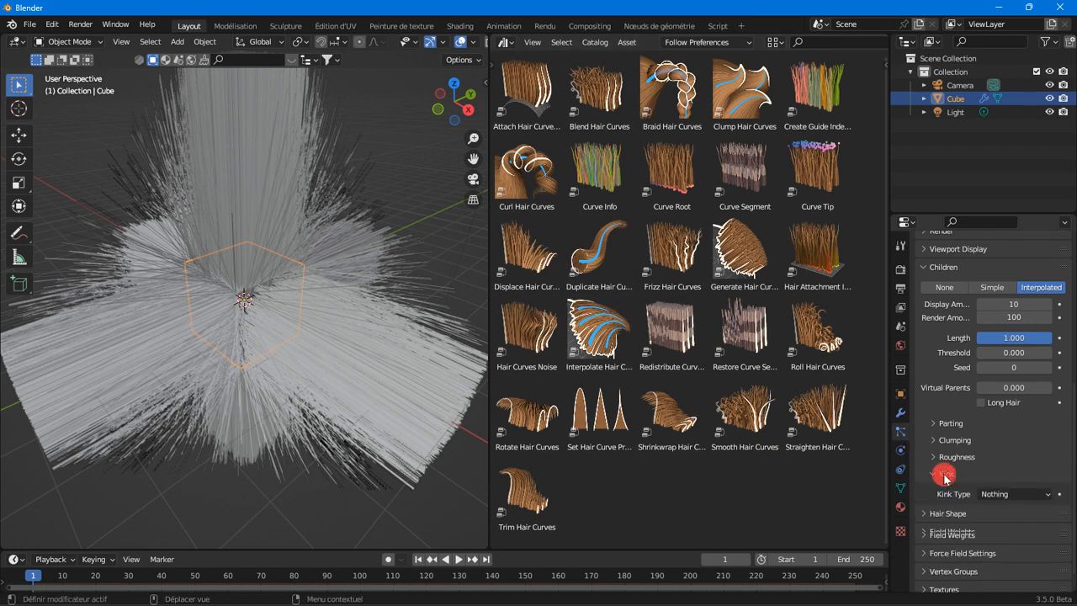
click(986, 468)
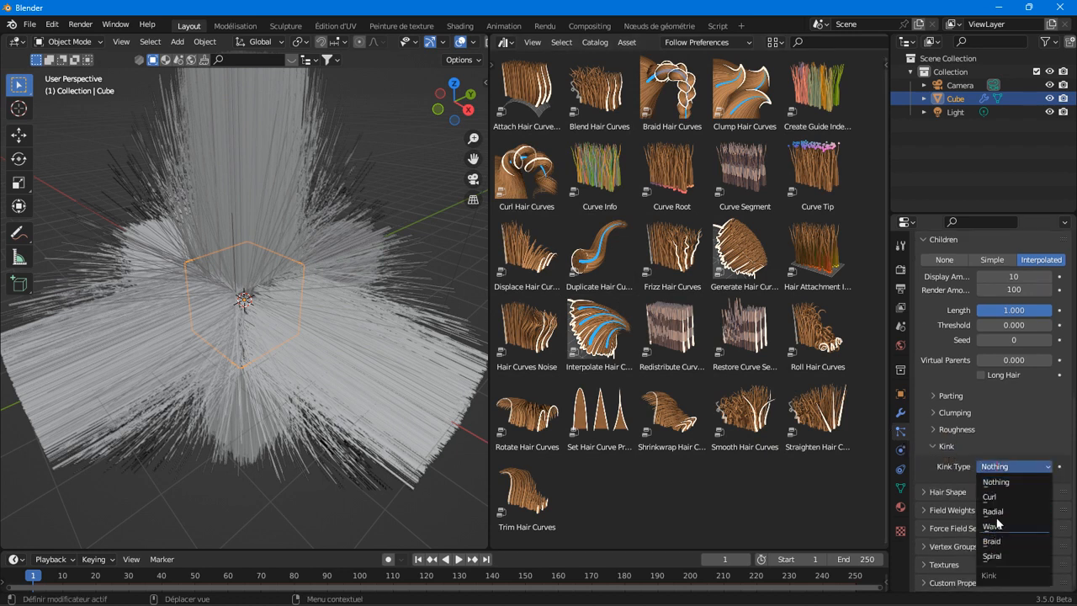
scroll(68, 244, down, 3)
scroll(69, 244, down, 2)
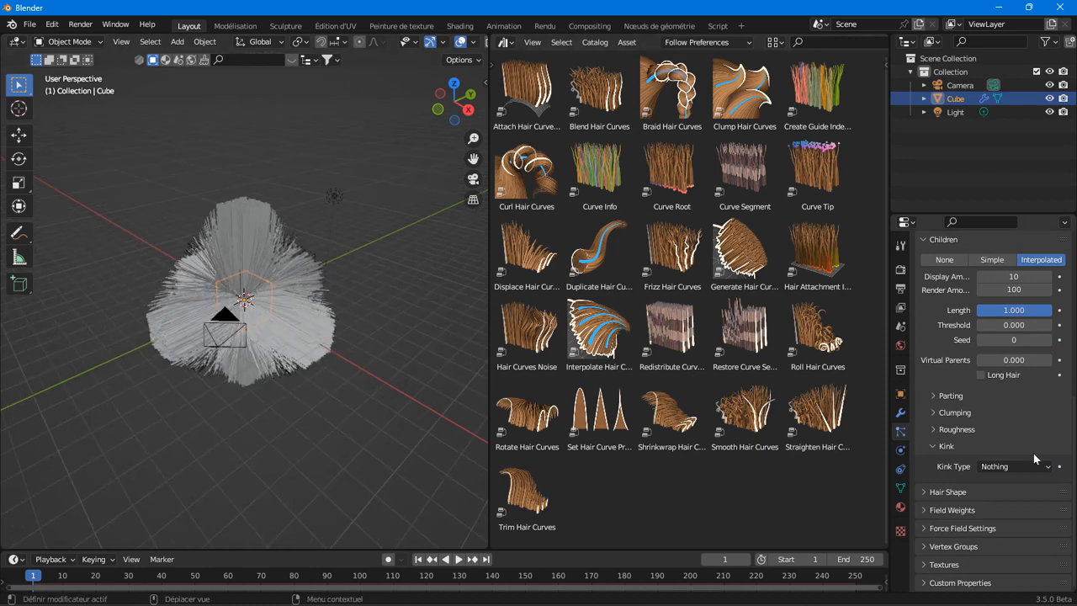
click(991, 466)
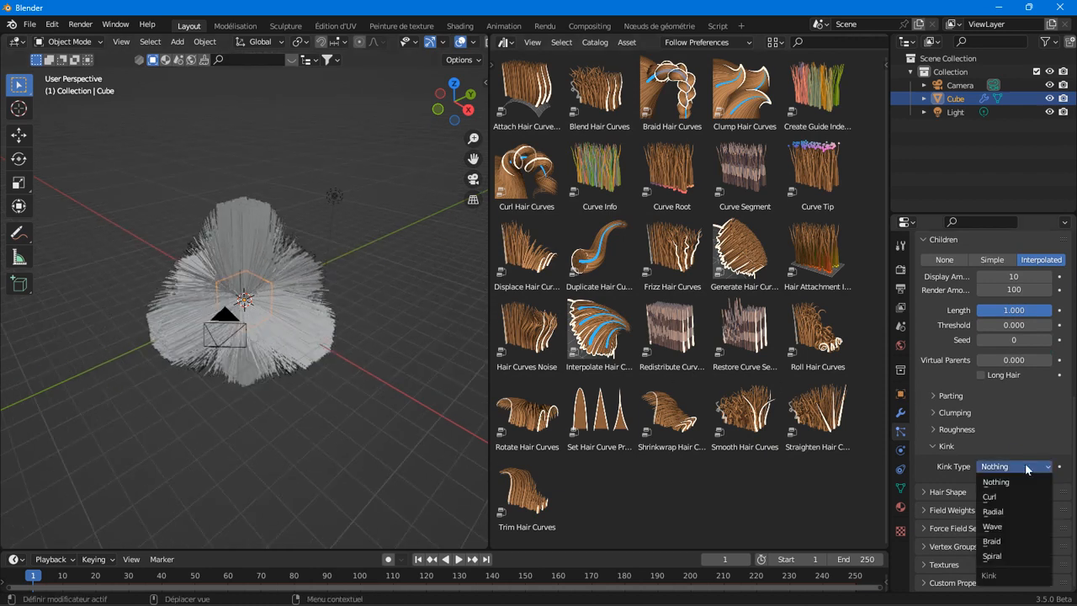
click(989, 496)
scroll(381, 408, up, 5)
middle_drag(358, 381, 363, 396)
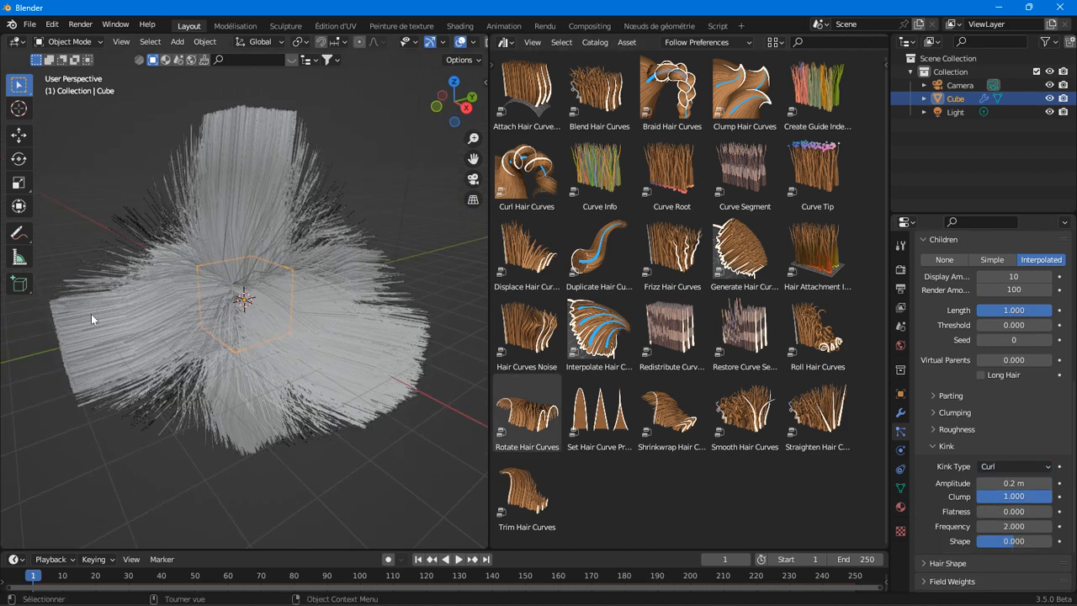
Change the child hairs' kink type to Braid and inspect the effect on the cube
scroll(1010, 437, down, 3)
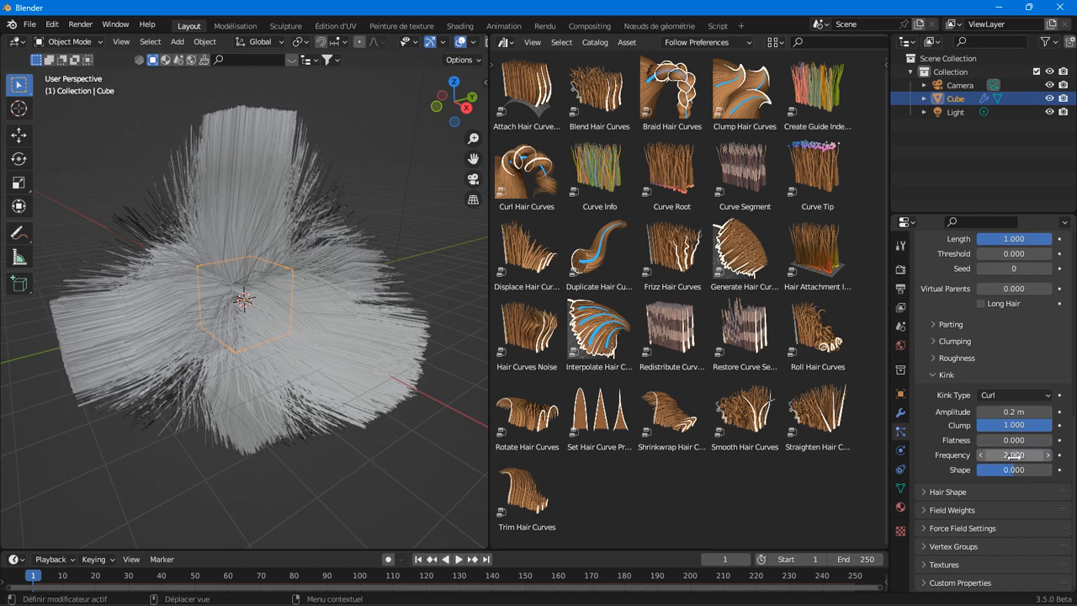
click(999, 397)
click(1001, 484)
click(993, 395)
click(998, 473)
mouse_move(118, 345)
middle_down()
mouse_move(58, 358)
mouse_move(112, 333)
middle_up()
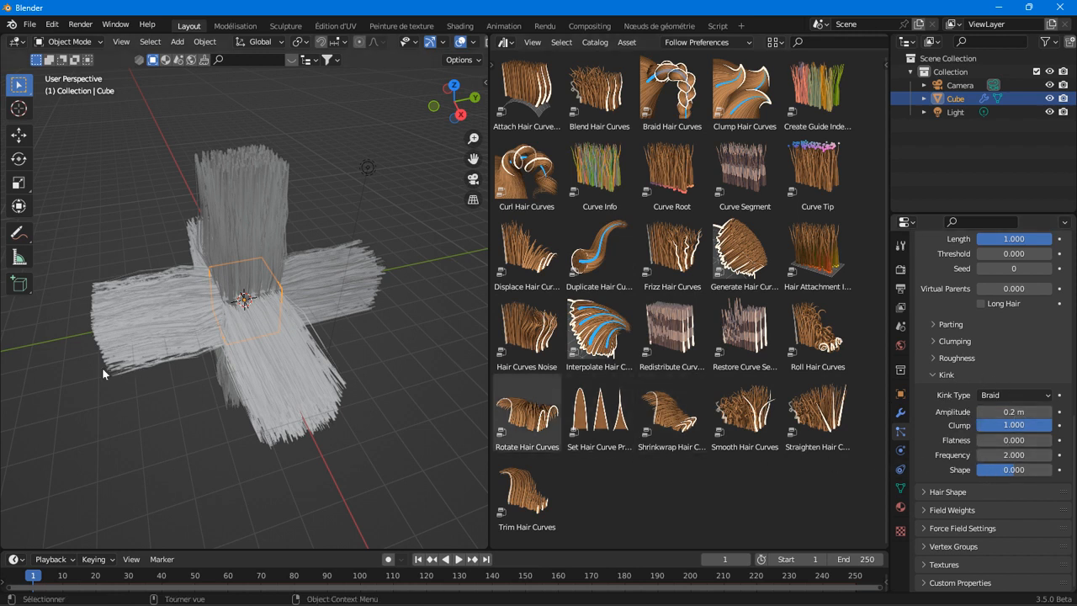
scroll(980, 414, up, 8)
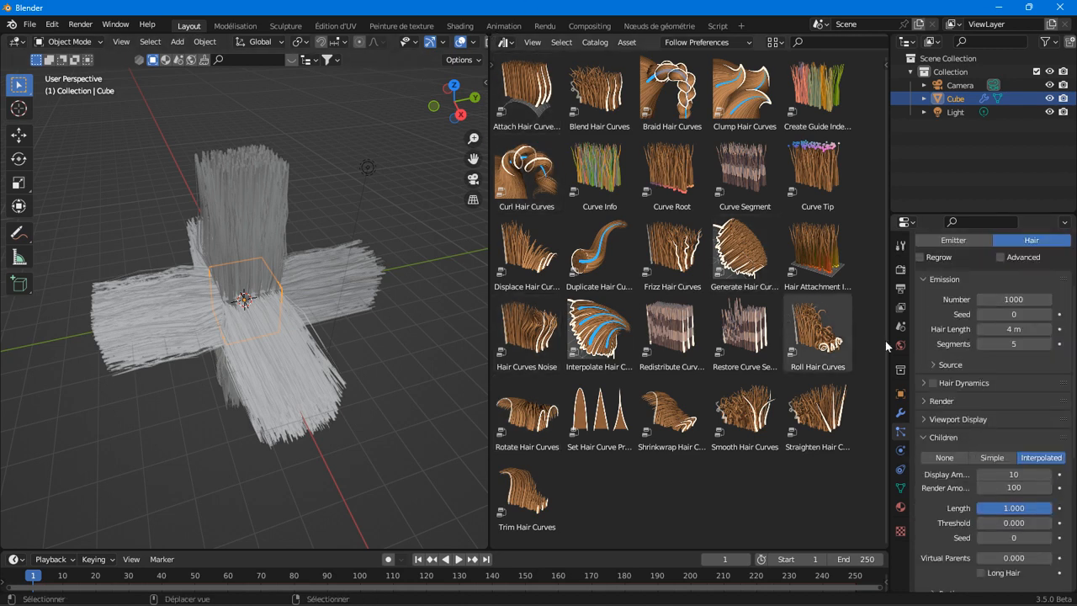
scroll(933, 433, down, 8)
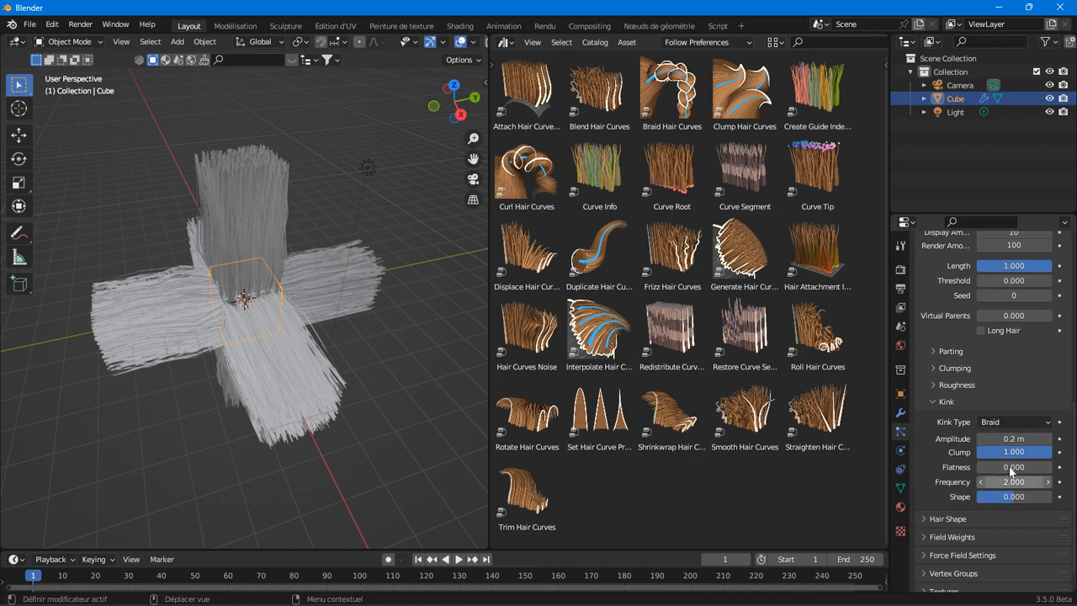
click(1001, 423)
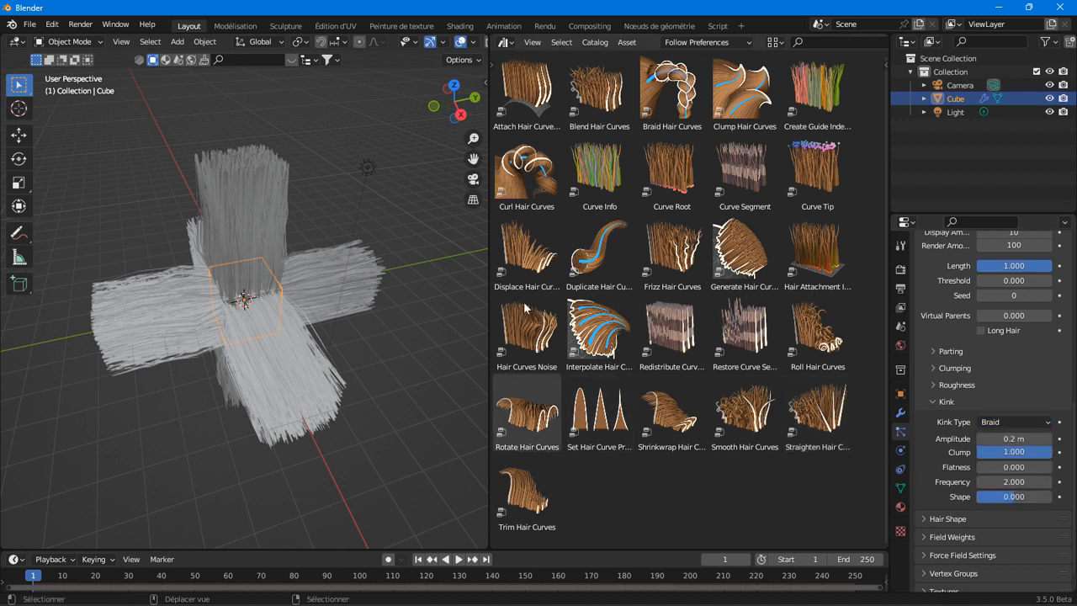
click(1006, 423)
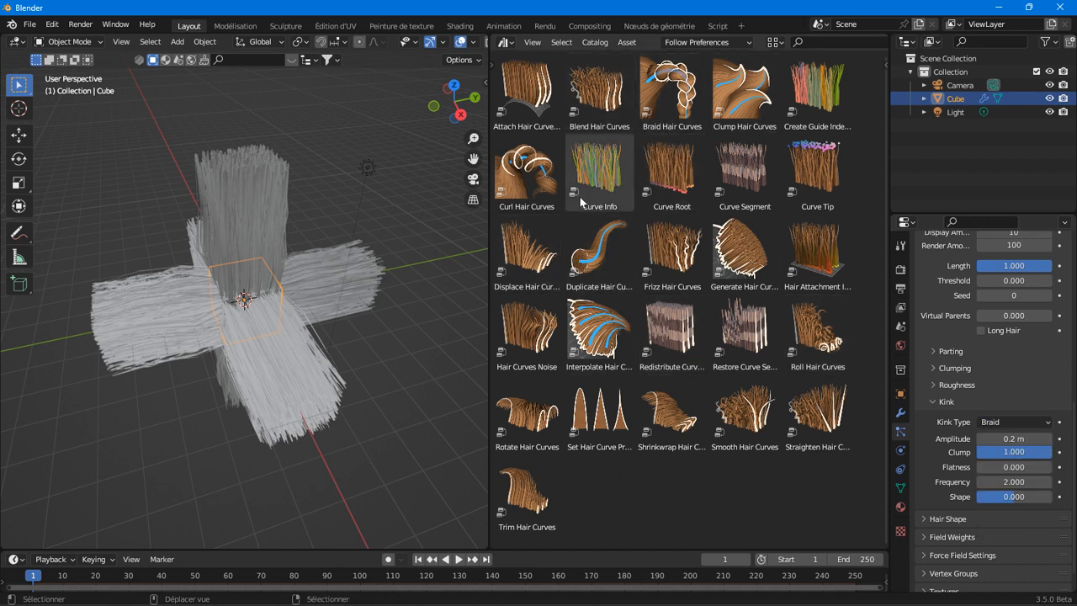
Start a new default scene without saving the changes to the current file
click(29, 24)
mouse_move(101, 40)
click(238, 40)
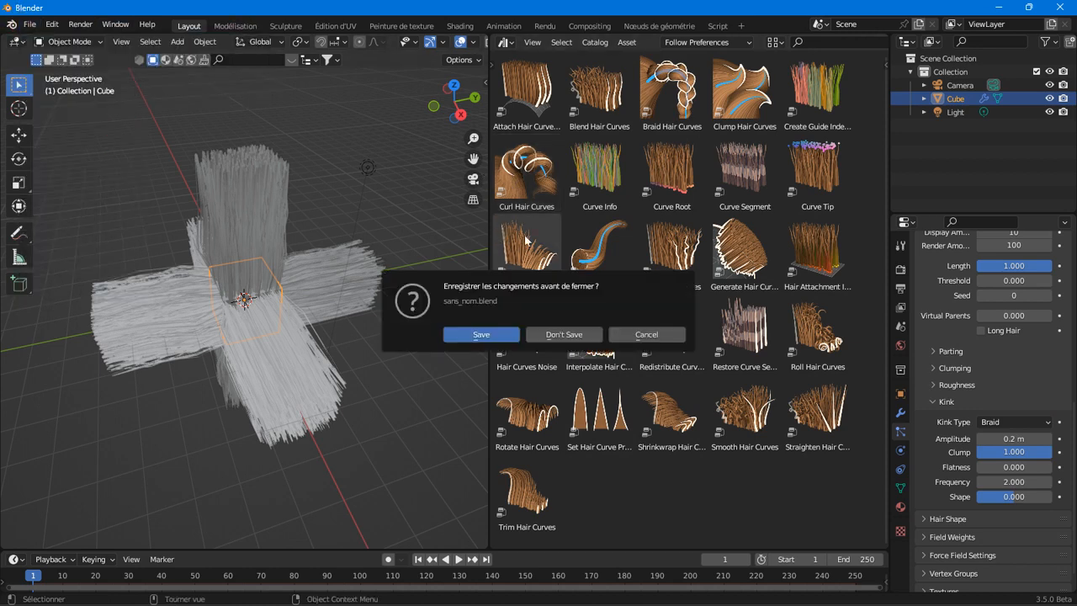
click(553, 337)
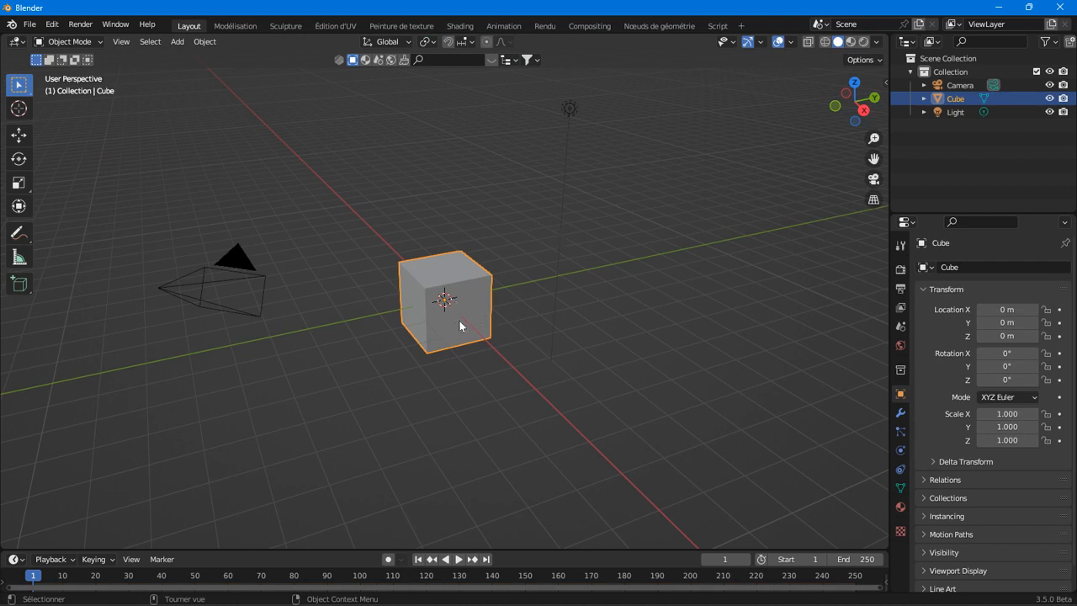
scroll(462, 301, up, 6)
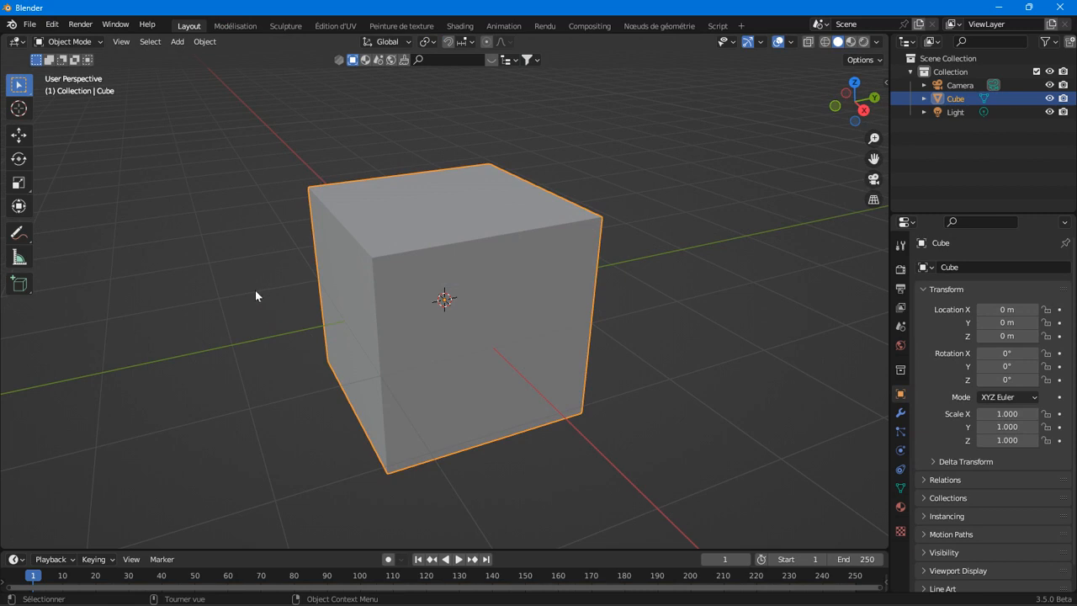
Add a Fur curve setup to the selected cube and inspect it from another angle
click(177, 41)
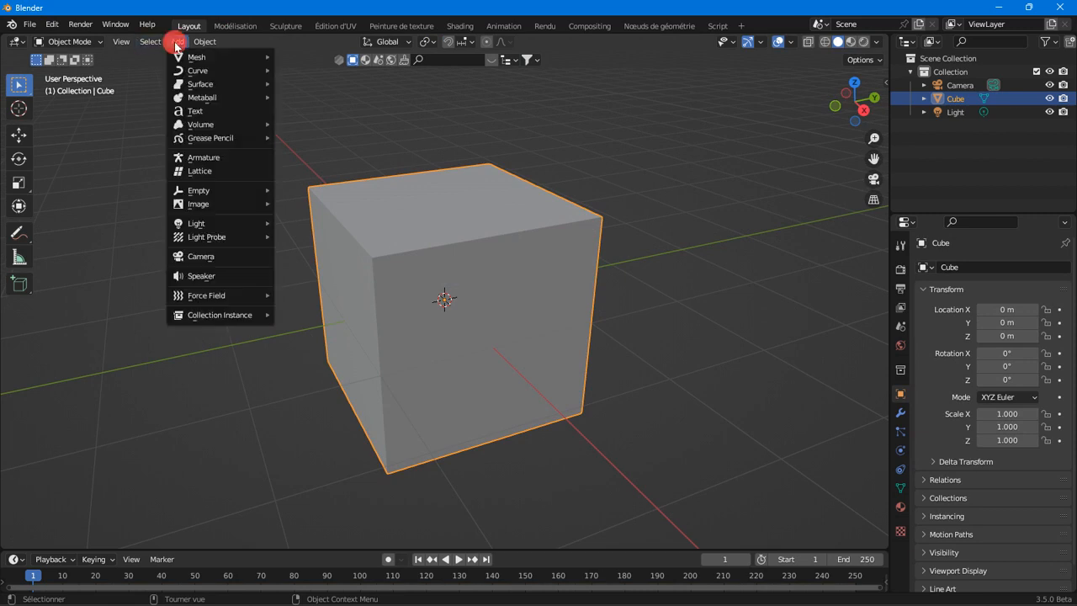
mouse_move(193, 71)
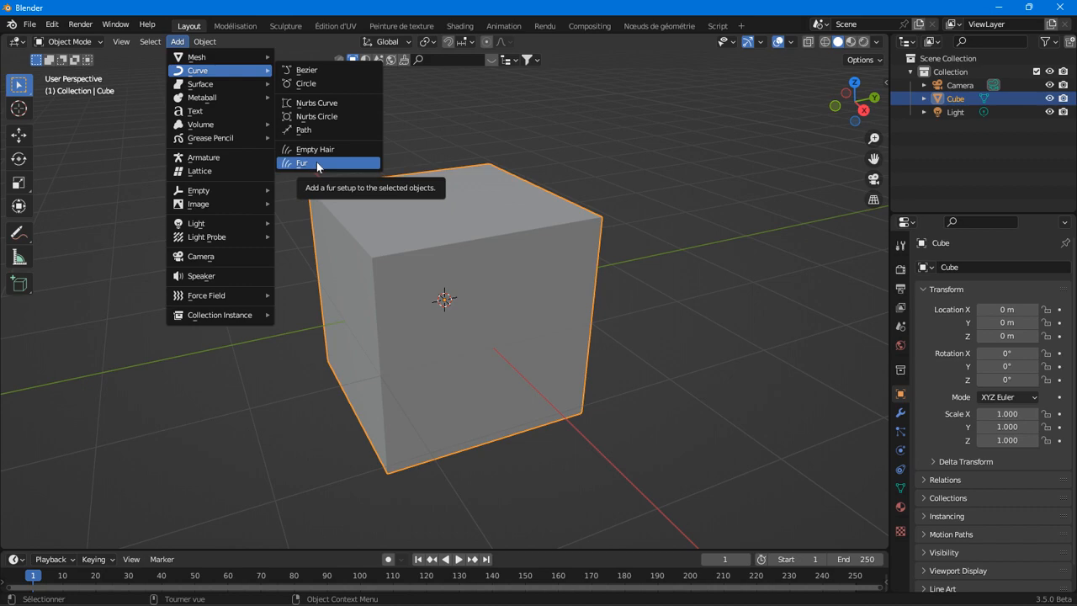
click(317, 161)
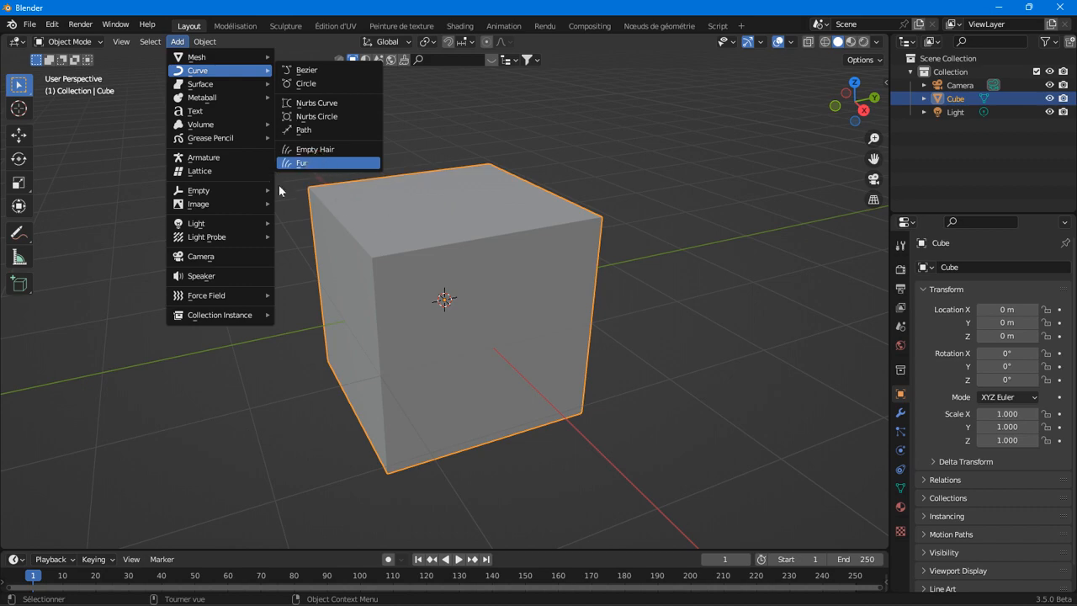
click(651, 185)
middle_drag(650, 185, 429, 297)
scroll(420, 269, up, 4)
scroll(429, 297, down, 4)
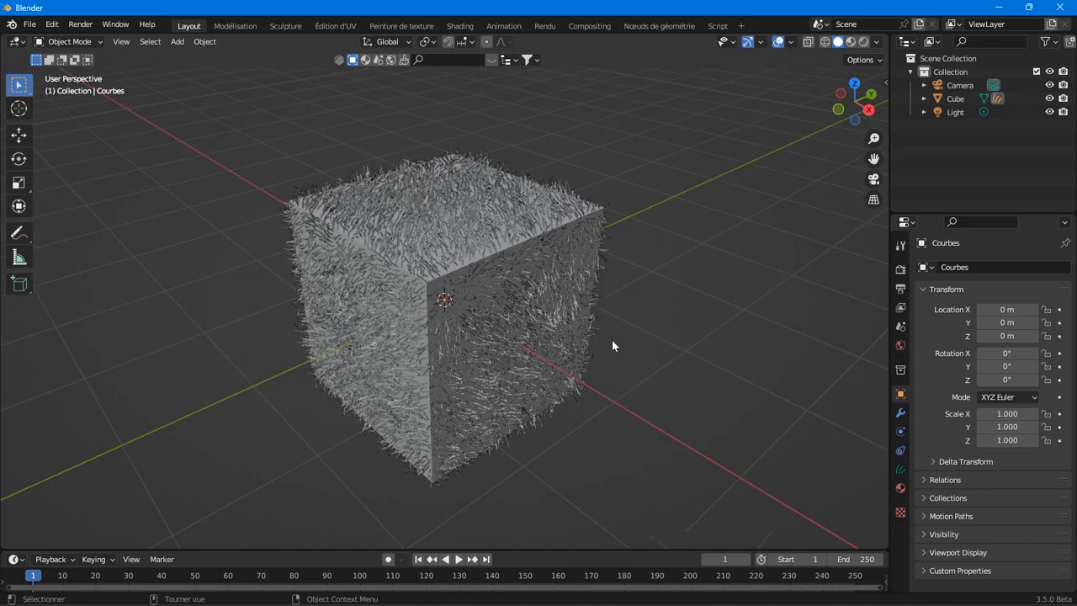
Delete the fur object from the cube and undo the deletion
scroll(603, 338, down, 2)
click(475, 248)
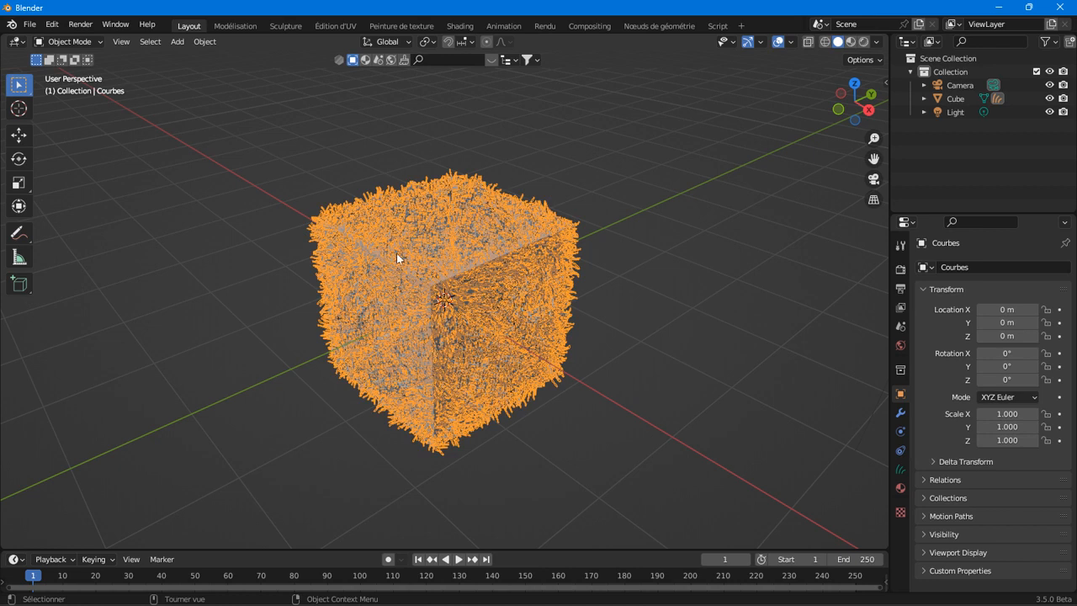
right_click(445, 207)
click(405, 406)
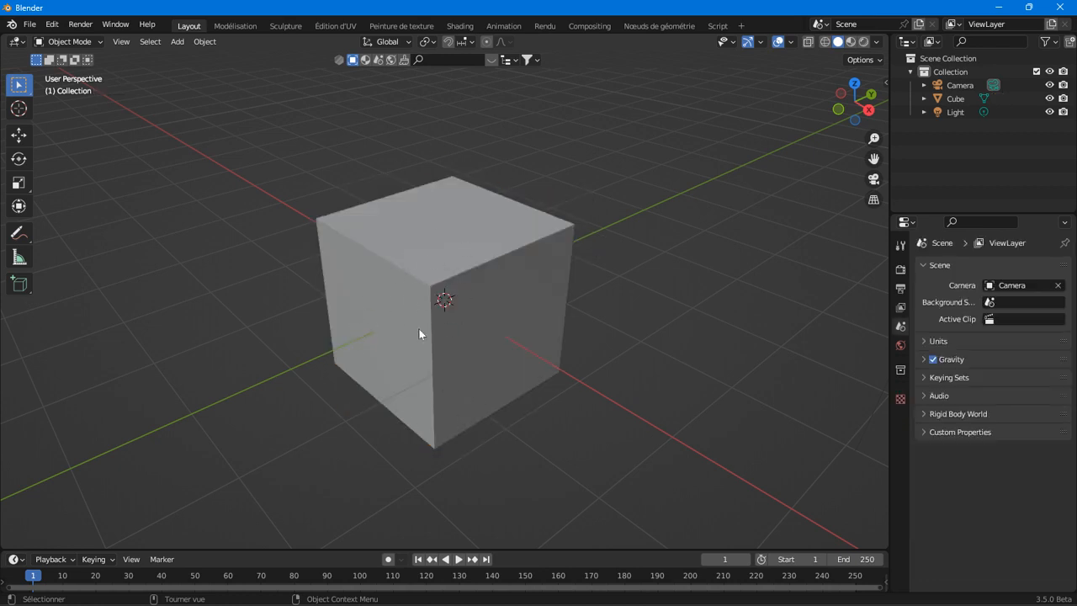
key(ctrl+z)
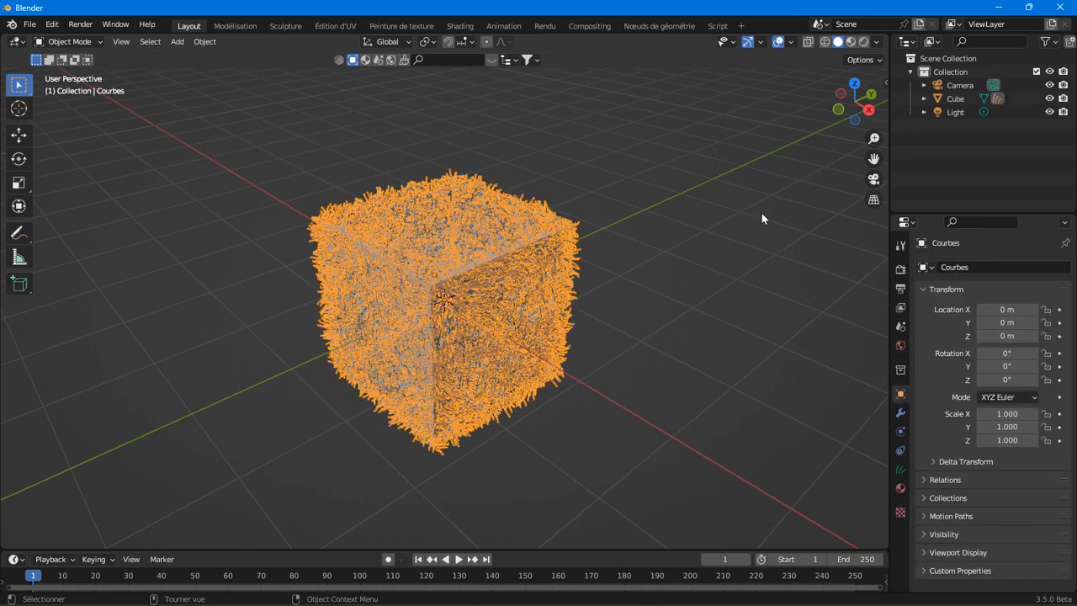
Under the cube's hierarchy, select the Courbes fur object and toggle its viewport visibility off and back on
click(957, 101)
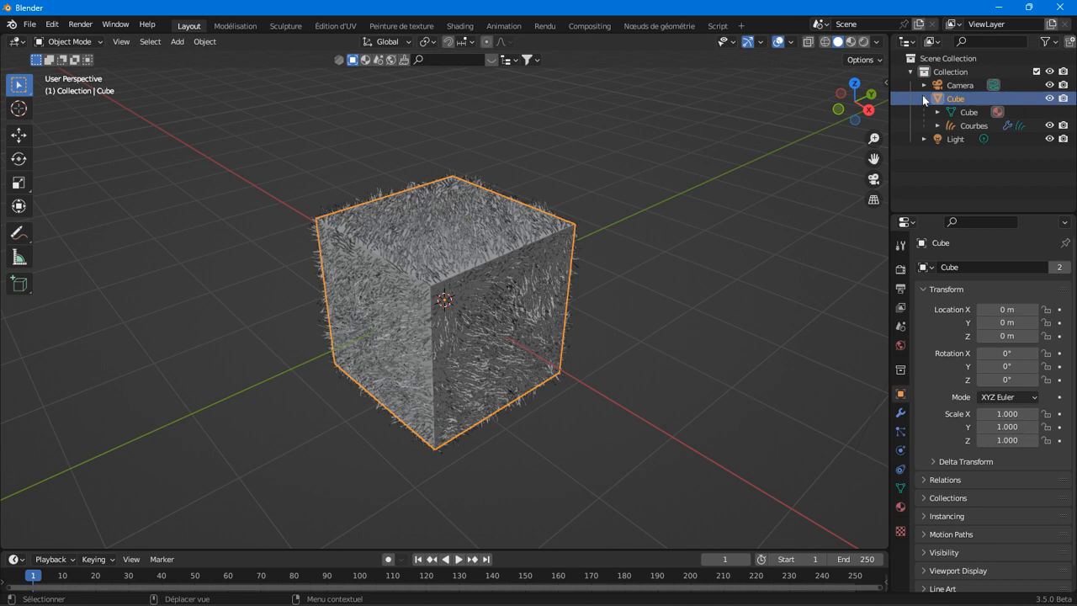
click(923, 99)
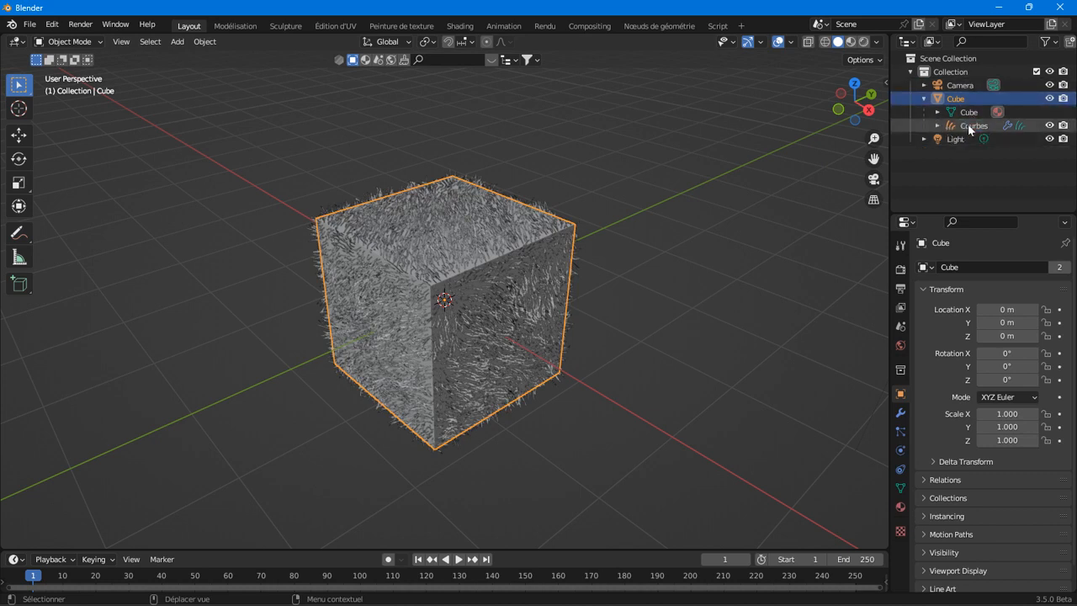
click(969, 126)
click(1048, 125)
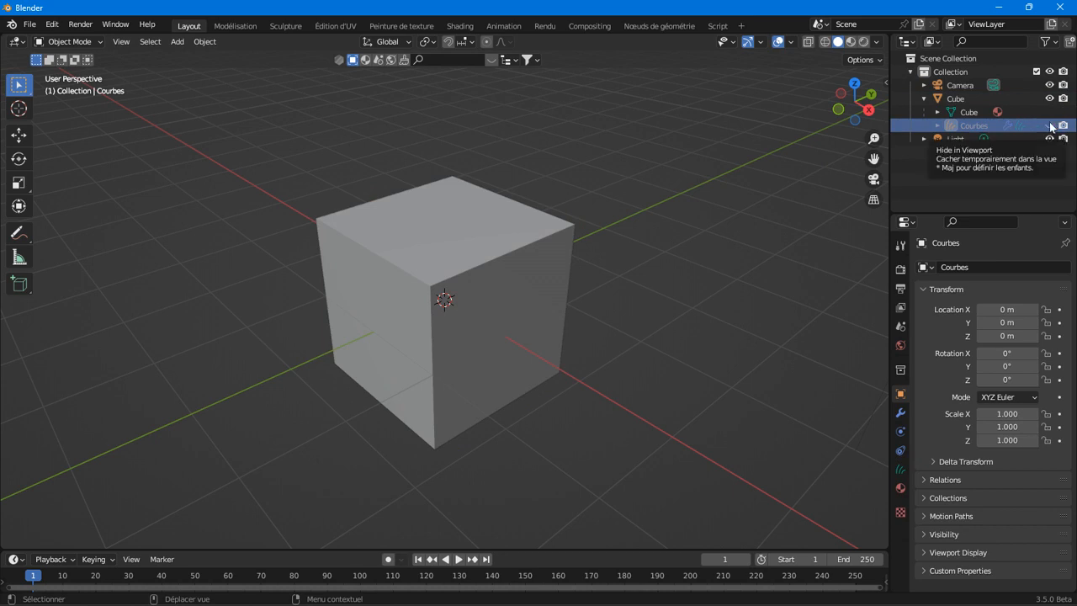
click(1050, 126)
click(1048, 127)
click(1049, 126)
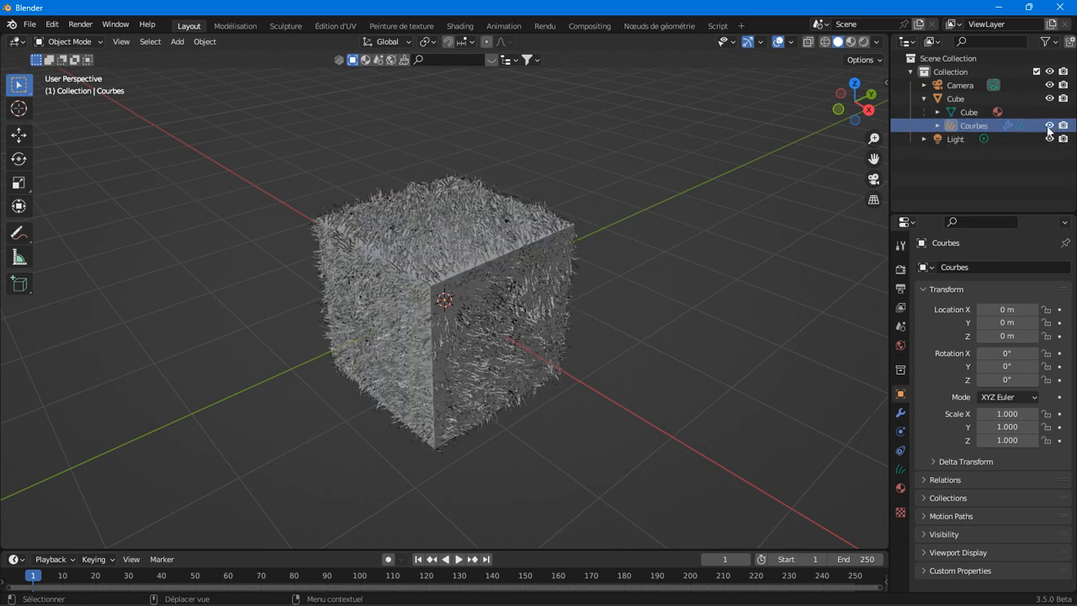
Hide and show the Courbes fur object twice in the viewport to compare the bare and furry cube
click(1050, 126)
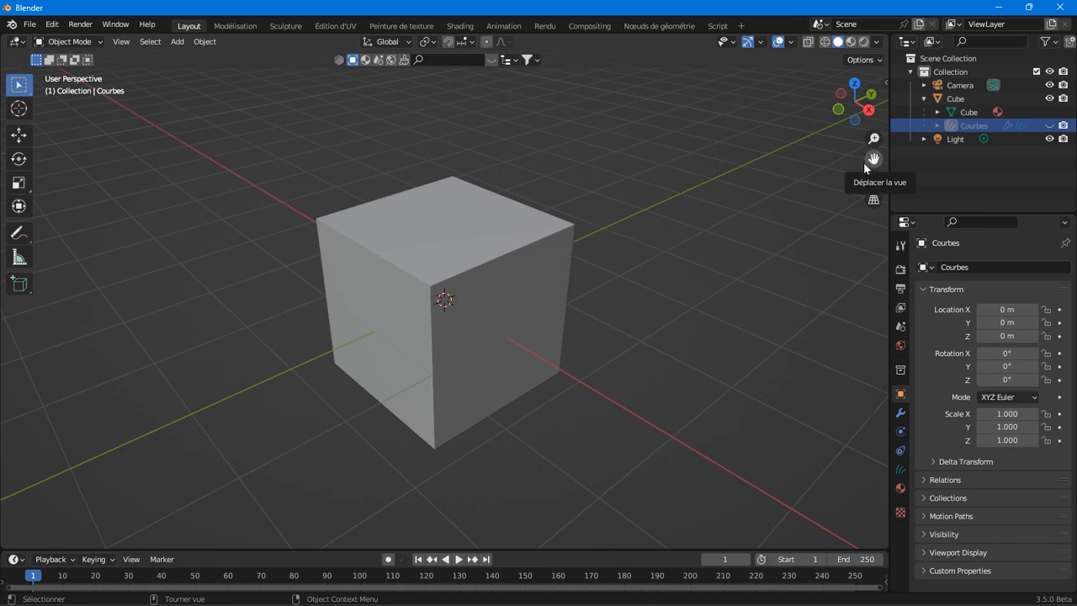
click(1049, 125)
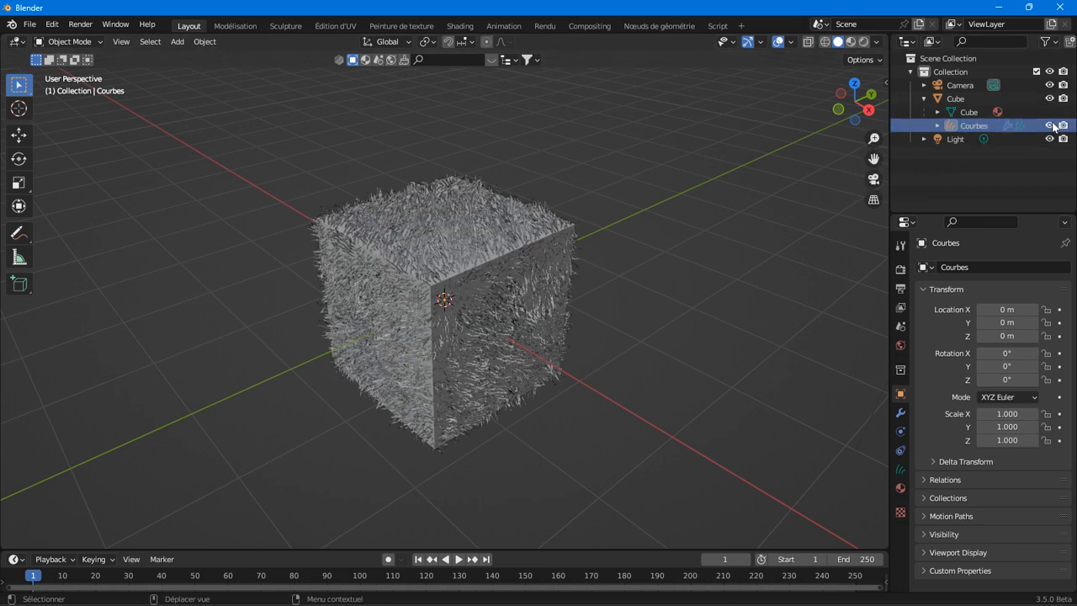
click(1050, 125)
click(1050, 125)
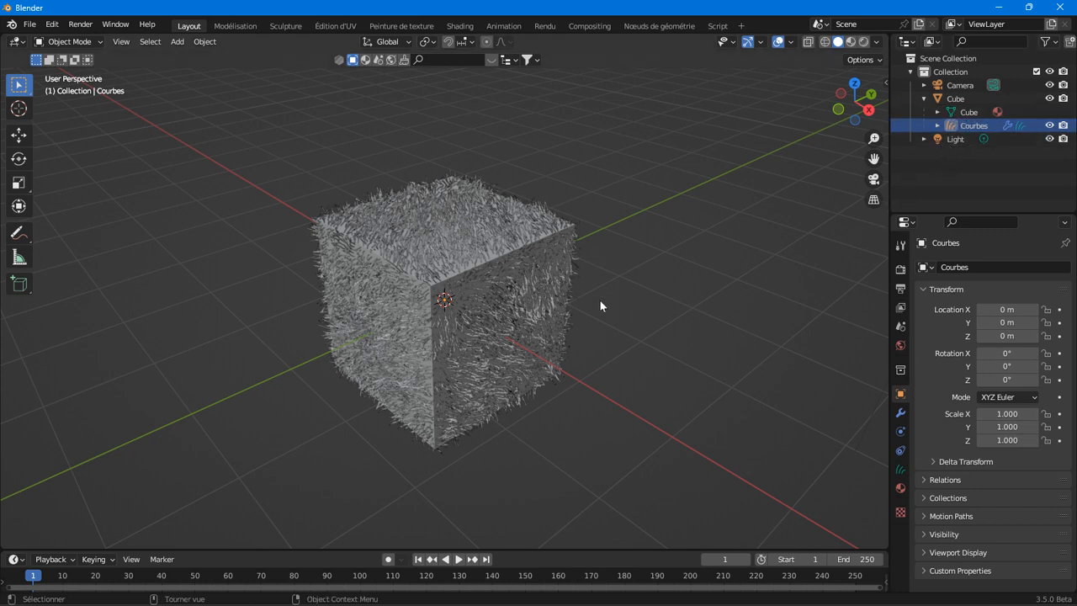
Select the fur on the cube and examine its stack of hair modifiers, from Surface Deform down to Frizz Hair Curves
click(451, 233)
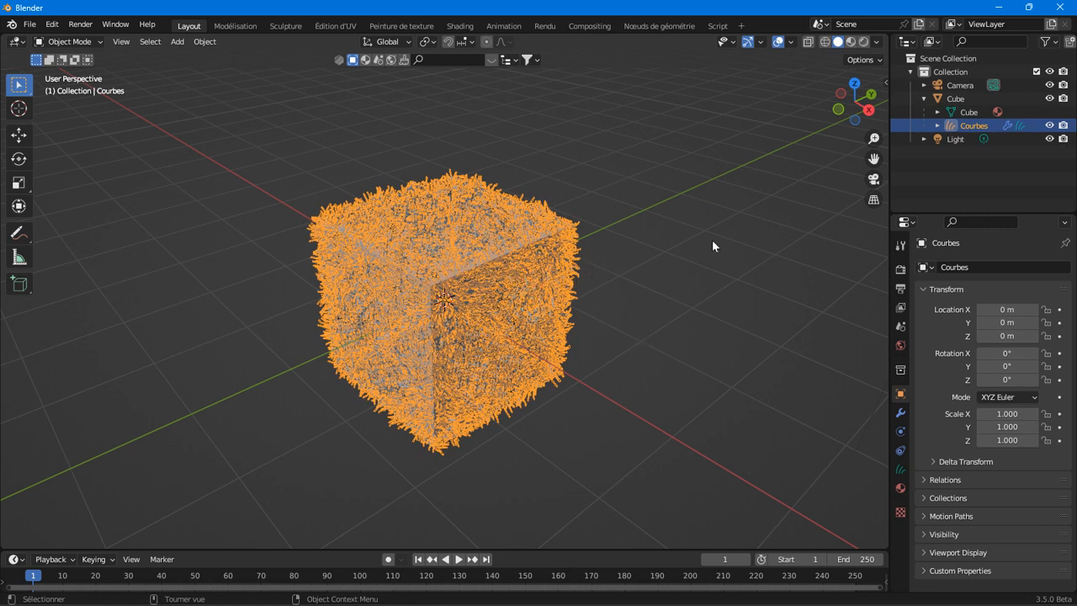
click(900, 412)
scroll(965, 337, down, 12)
scroll(949, 334, down, 4)
scroll(939, 340, up, 10)
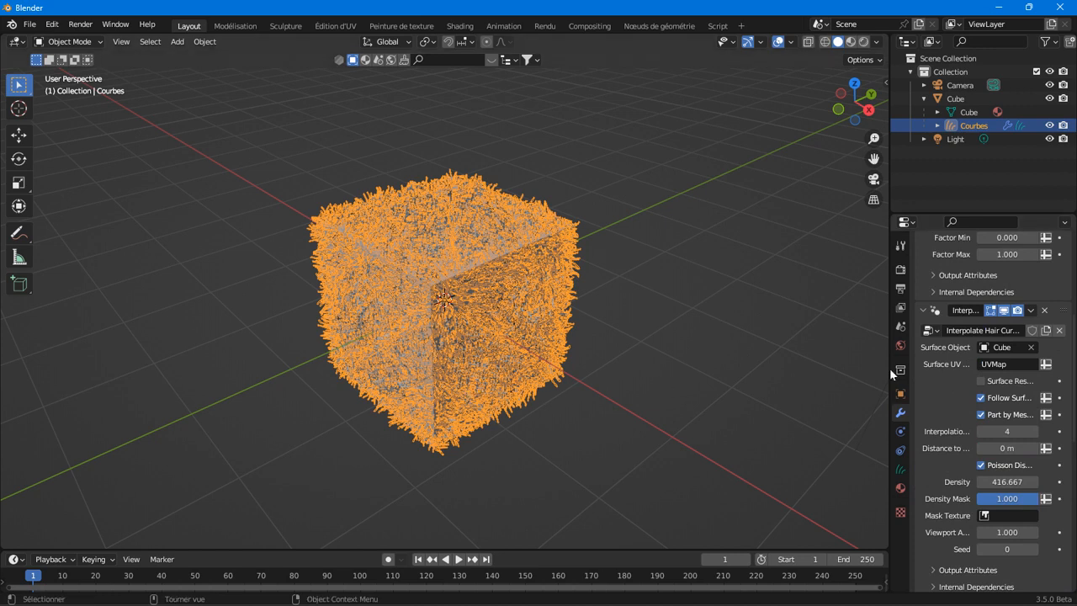
scroll(988, 385, up, 3)
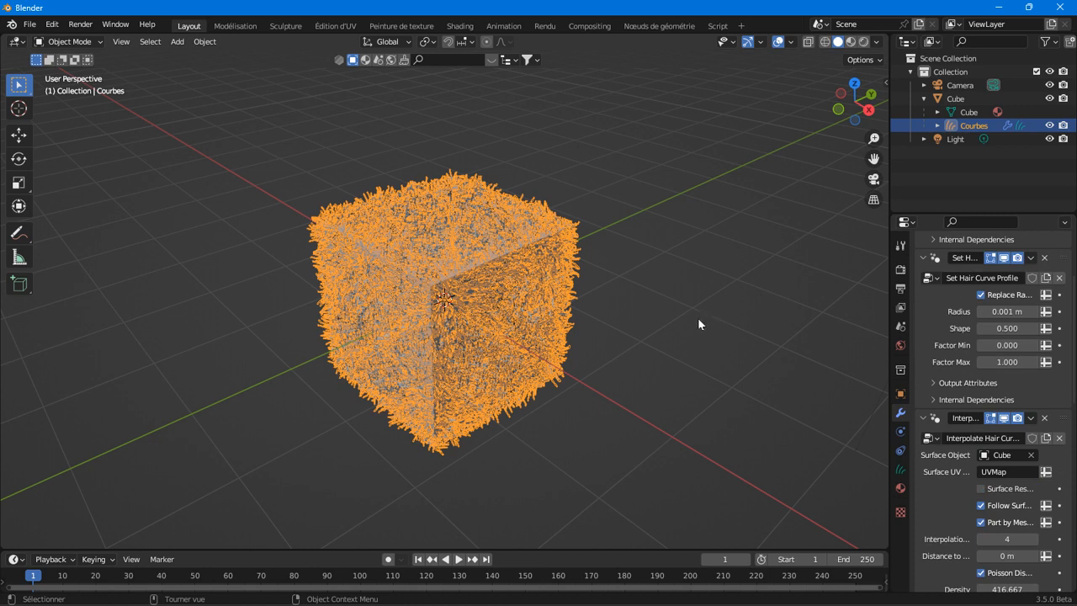
scroll(980, 322, up, 3)
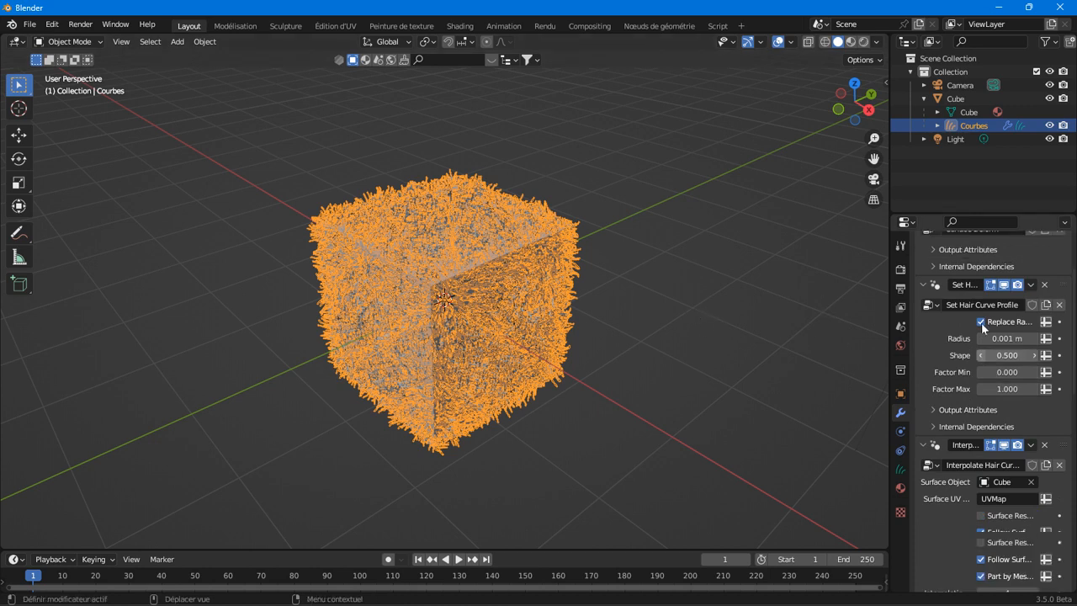
scroll(992, 345, down, 4)
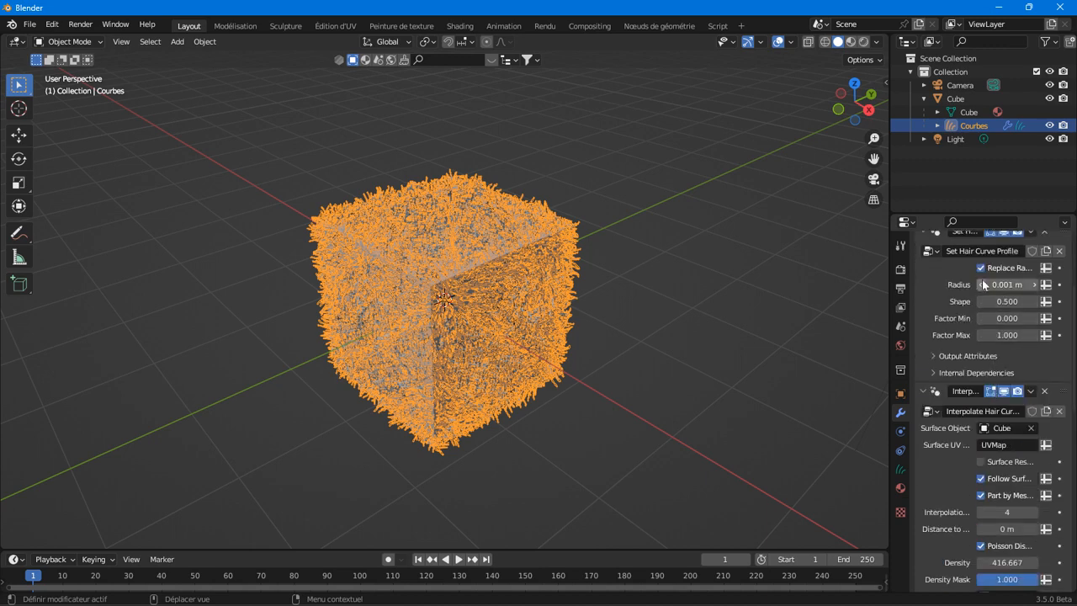
scroll(983, 435, up, 5)
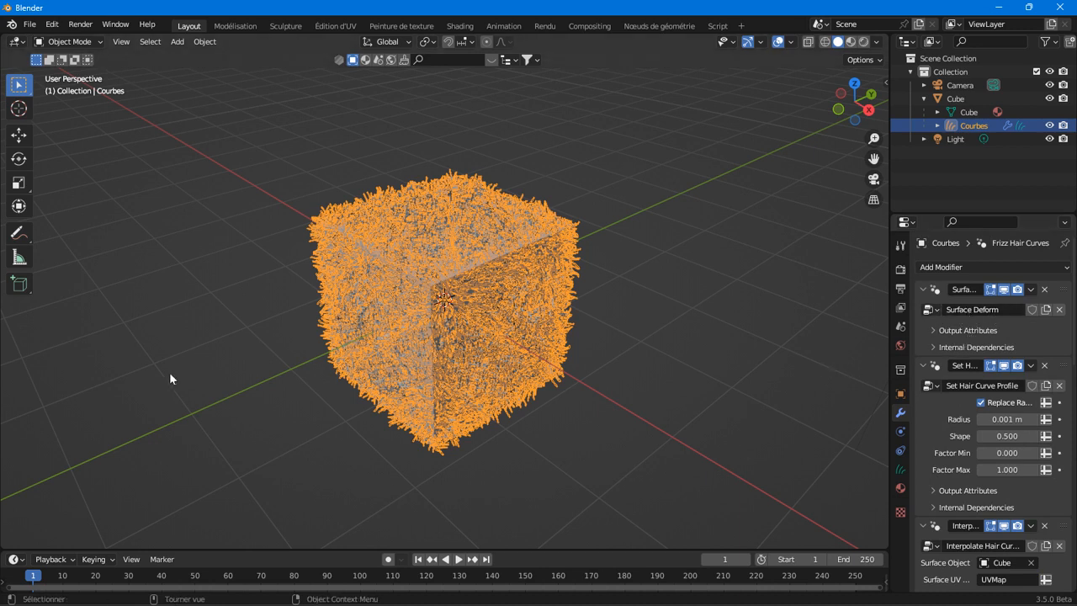
With the Annotate tool, sketch a curved surface line beside the cube with several short hair strands growing out of it
click(19, 233)
click(18, 261)
drag(24, 239, 65, 238)
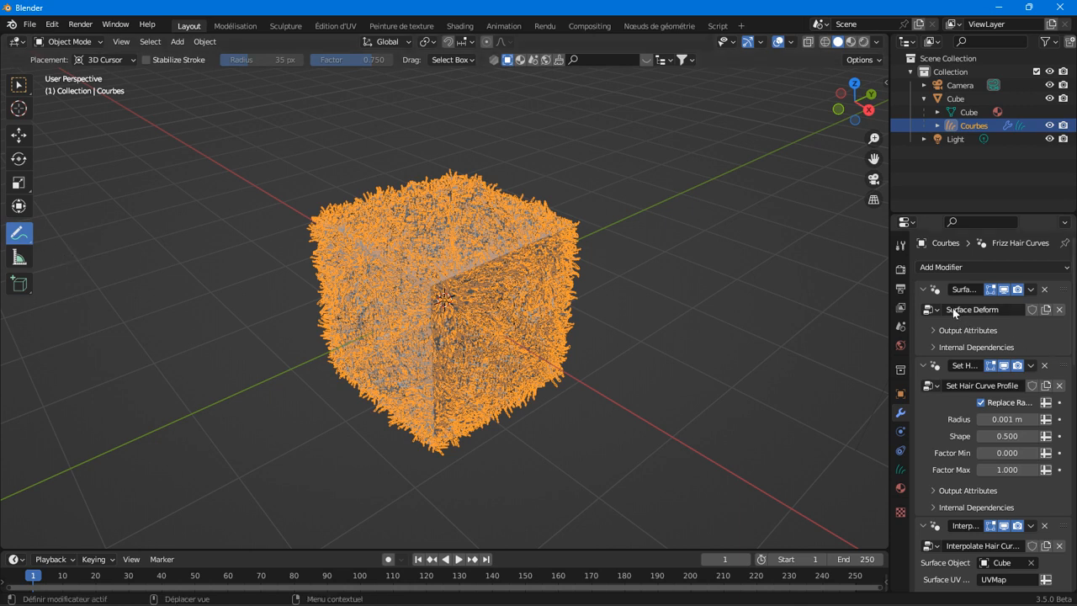
mouse_move(199, 205)
mouse_down()
mouse_move(255, 148)
mouse_move(370, 124)
mouse_up()
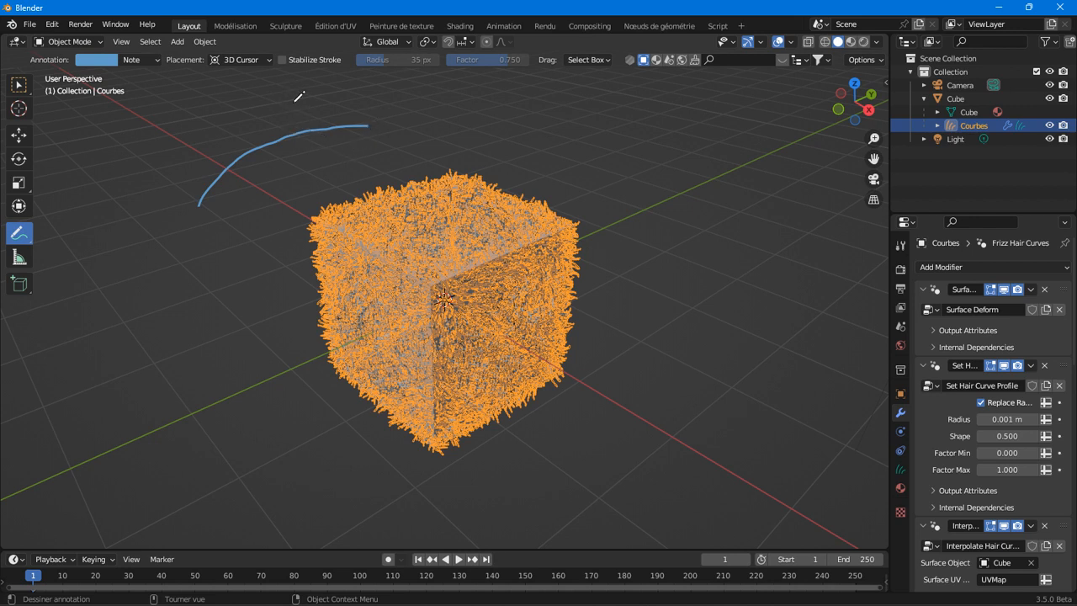
drag(333, 123, 383, 86)
drag(256, 147, 254, 154)
drag(251, 152, 226, 96)
drag(218, 170, 165, 134)
drag(200, 203, 153, 186)
drag(291, 130, 285, 89)
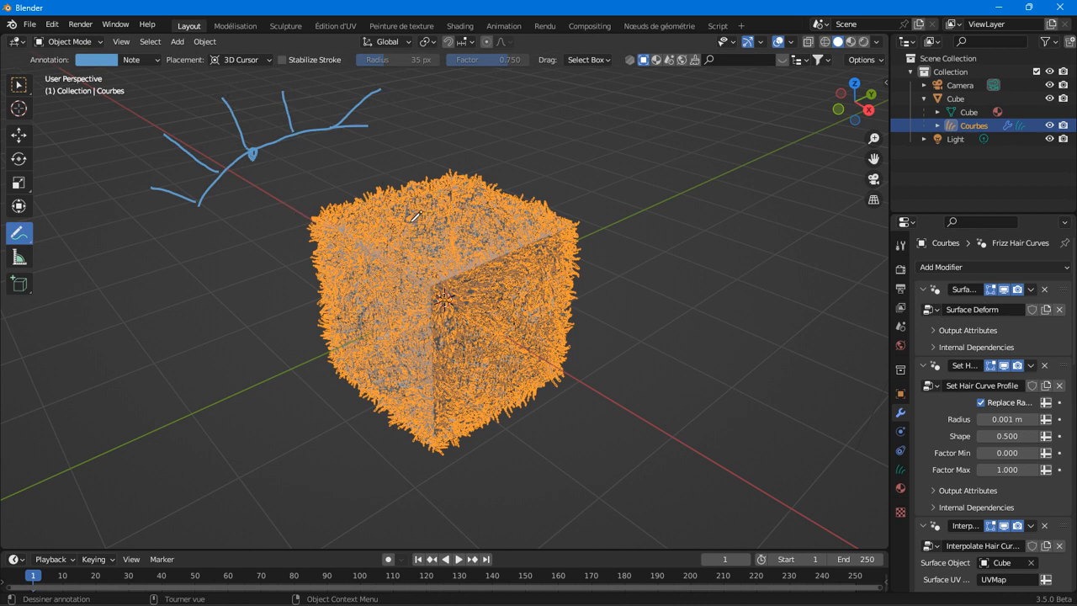
Annotate a tapered hair strand beside the cube, with a centre line, outer contours, a circular base and small arrows at the base
scroll(980, 429, down, 4)
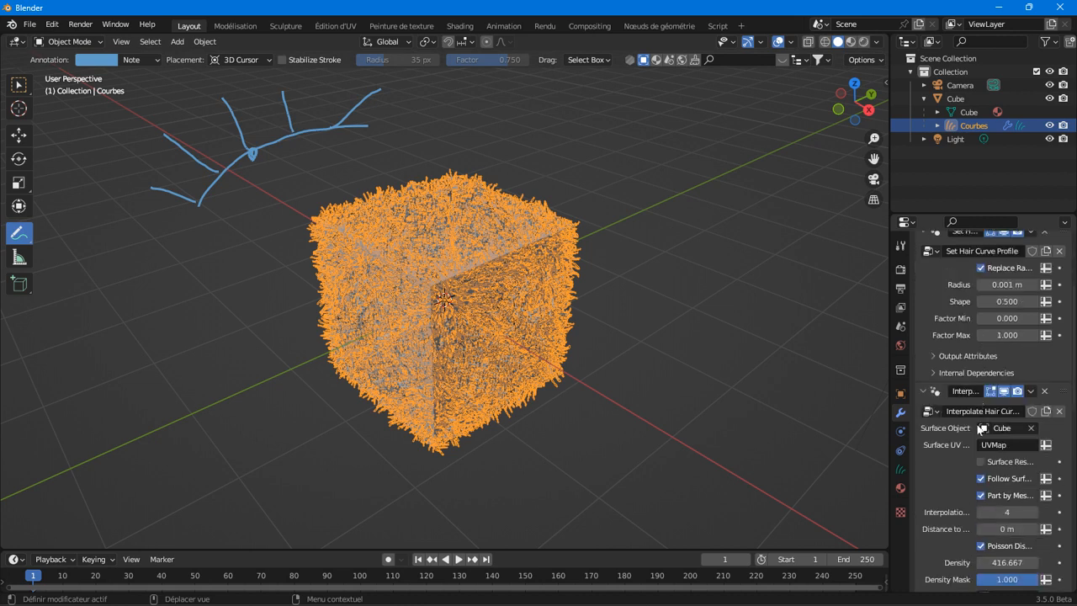
scroll(979, 426, up, 2)
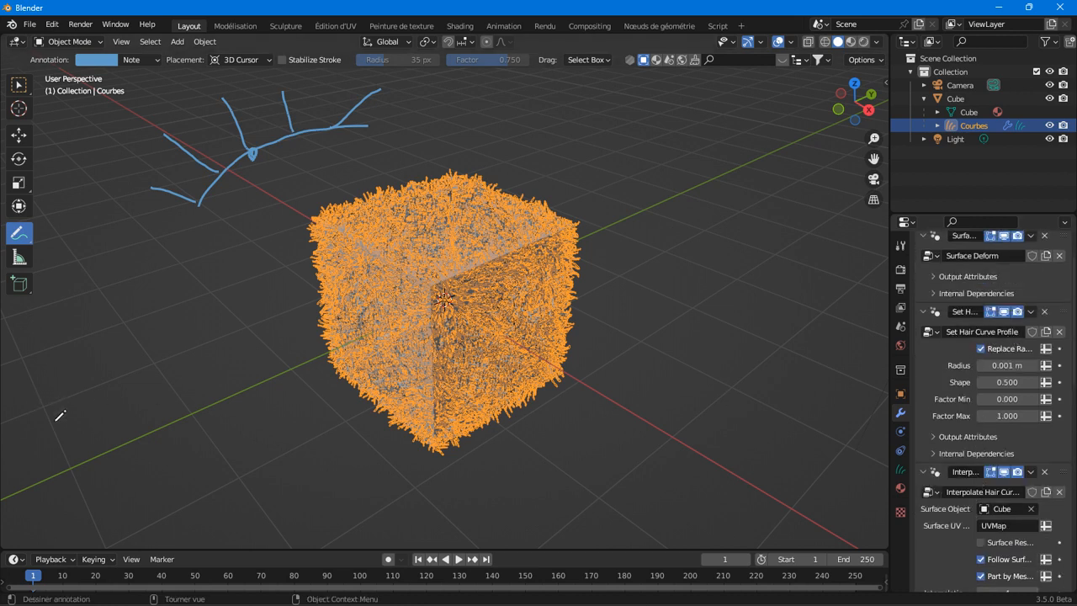
mouse_move(63, 420)
mouse_down()
mouse_move(91, 374)
mouse_move(192, 345)
mouse_move(230, 297)
mouse_up()
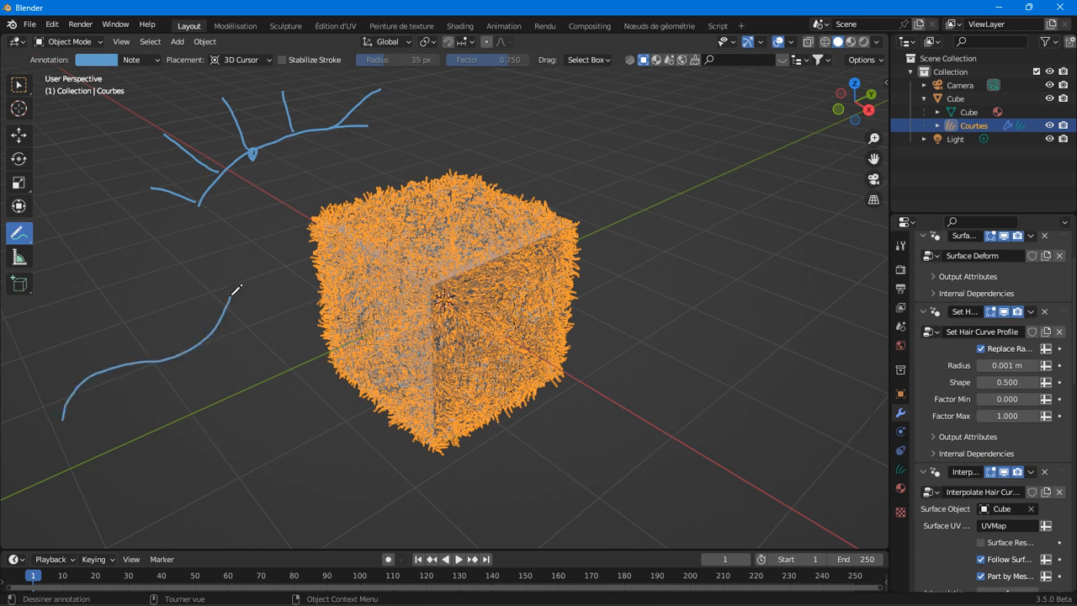
mouse_move(64, 411)
mouse_down()
mouse_move(42, 412)
mouse_move(36, 429)
mouse_move(81, 432)
mouse_move(71, 411)
mouse_move(42, 410)
mouse_move(76, 366)
mouse_move(213, 308)
mouse_move(236, 279)
mouse_move(228, 313)
mouse_move(186, 361)
mouse_move(119, 389)
mouse_move(83, 431)
mouse_up()
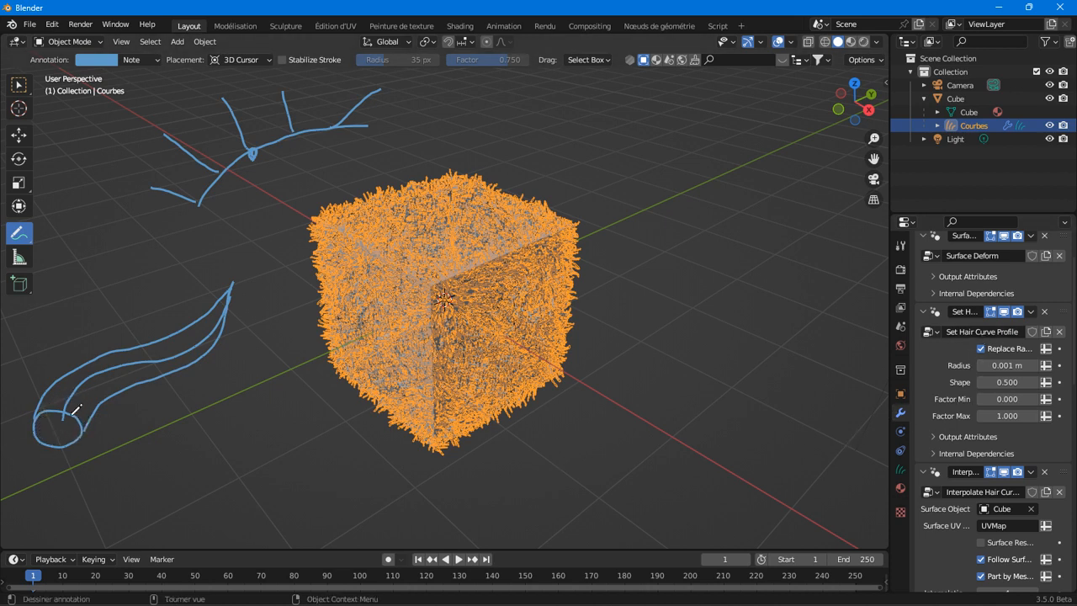
drag(74, 450, 87, 468)
drag(22, 407, 14, 417)
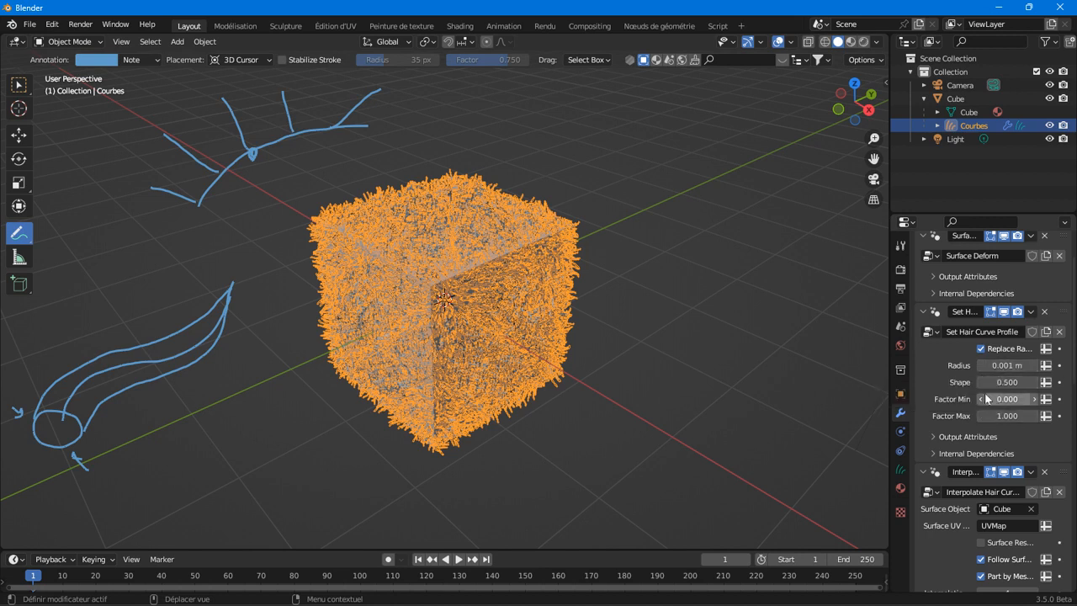
Widen the properties editor so the Interpolate Hair Curves modifier's setting names are fully readable
scroll(993, 387, down, 8)
scroll(963, 309, up, 3)
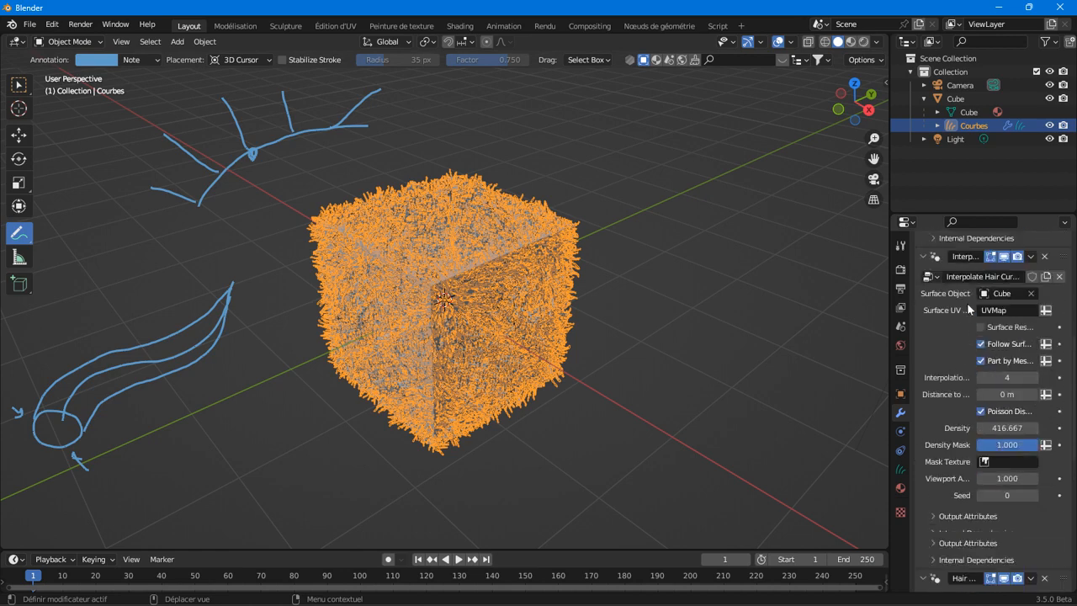
drag(890, 327, 774, 327)
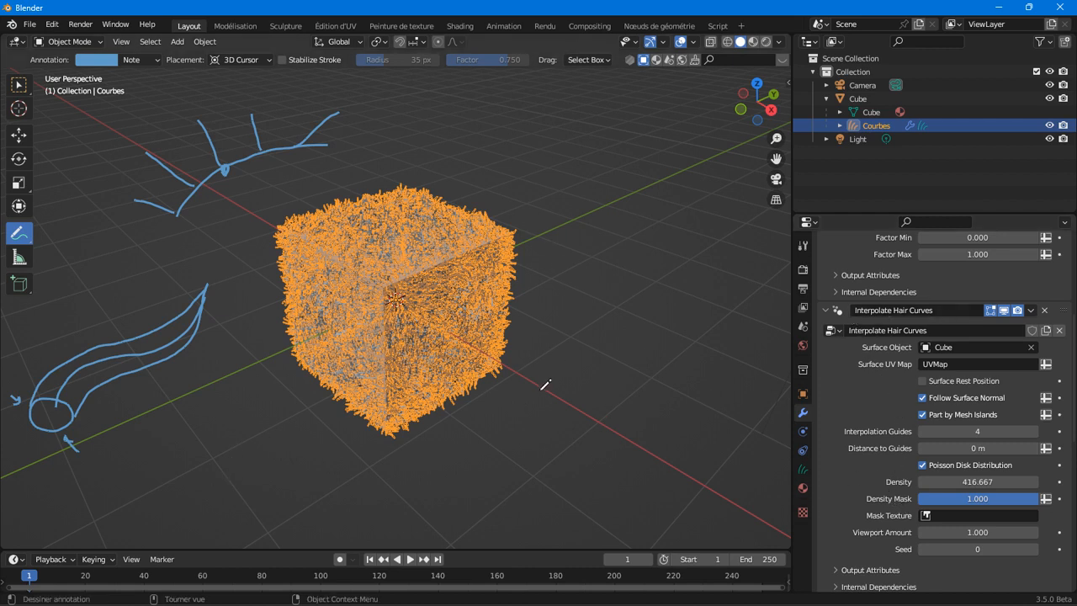
Annotate three roughly parallel wavy hair strands beside the cube, return to the Select Box tool and deselect the fur
mouse_move(531, 417)
mouse_down()
mouse_move(555, 323)
mouse_move(665, 198)
mouse_move(680, 144)
mouse_up()
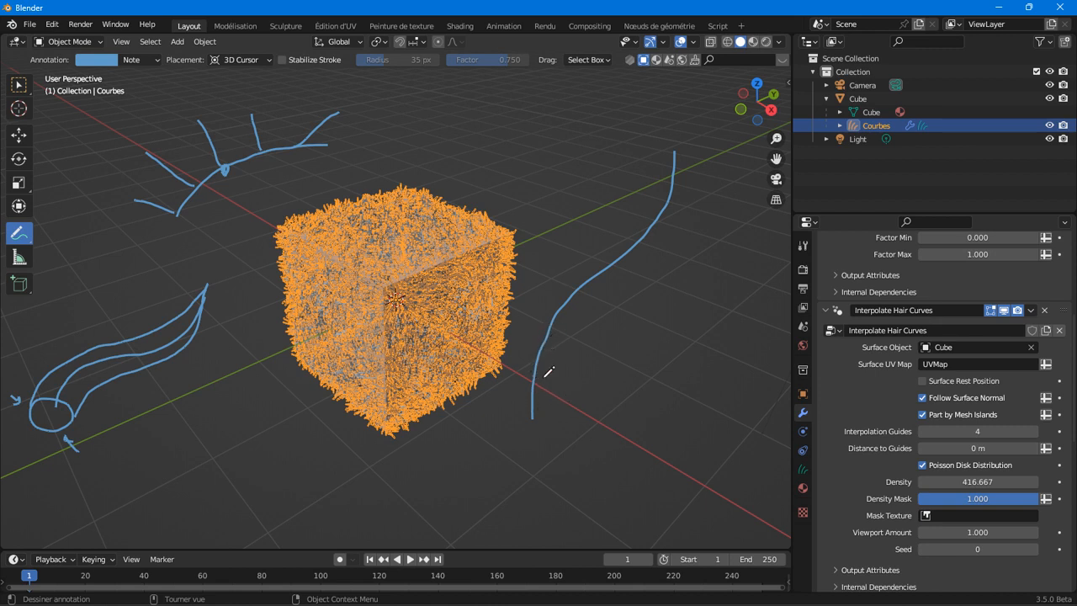
mouse_move(551, 417)
mouse_down()
mouse_move(555, 372)
mouse_move(670, 245)
mouse_move(717, 137)
mouse_up()
drag(587, 429, 747, 137)
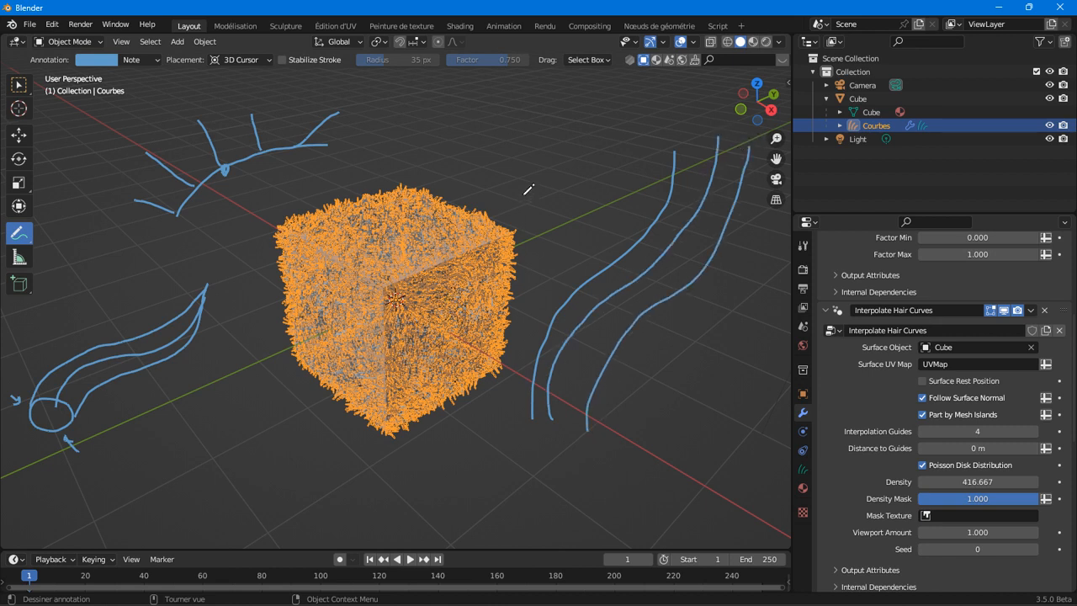
click(17, 84)
click(610, 313)
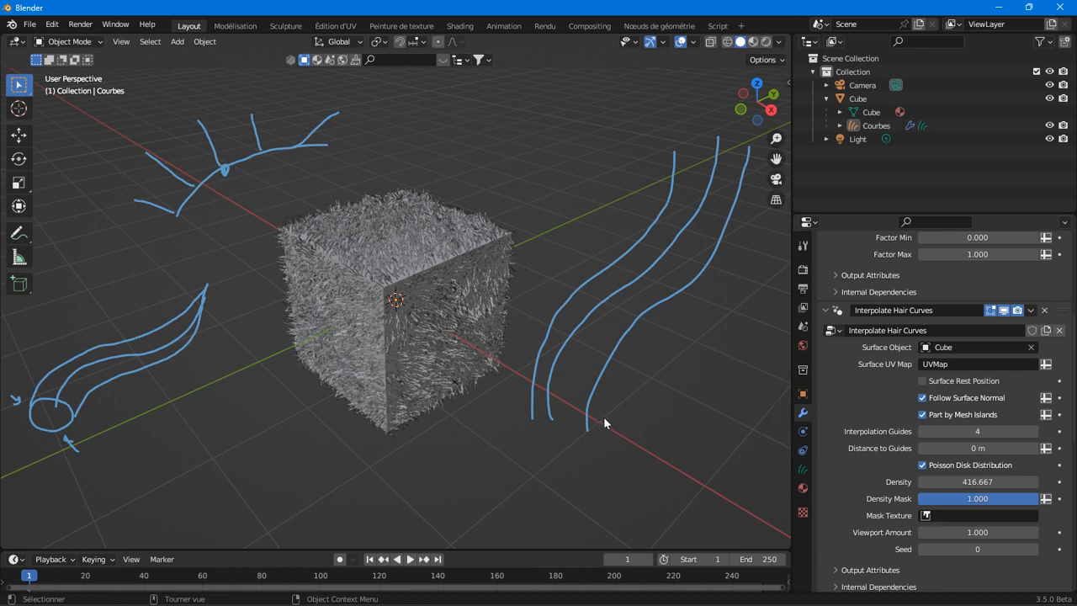
Examine the settings of the Interpolate Hair Curves, Hair Curves Noise and Frizz Hair Curves modifiers
scroll(1013, 341, down, 5)
scroll(976, 395, up, 3)
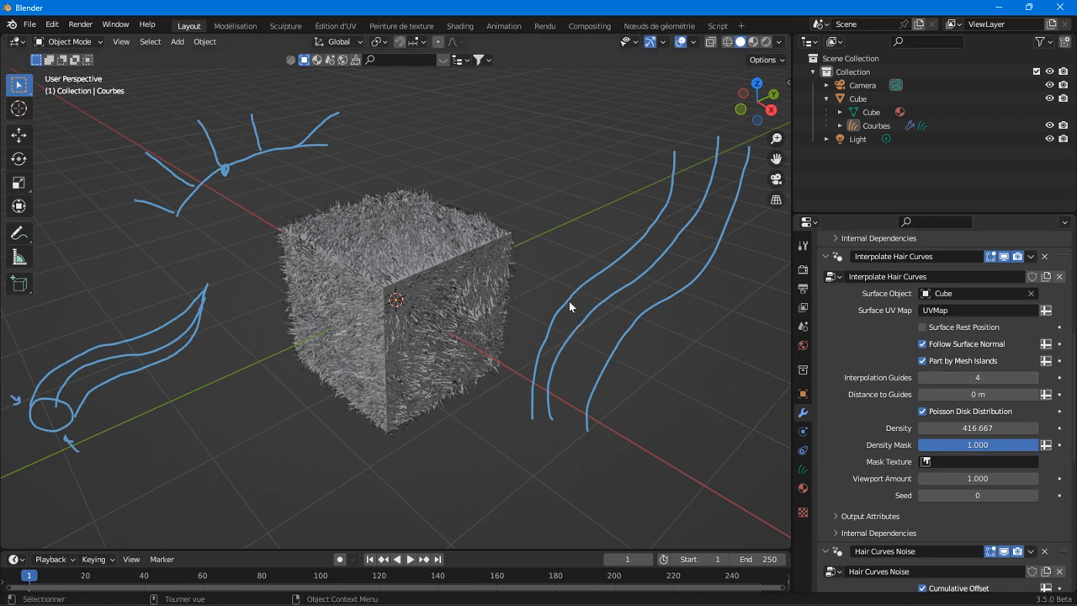
scroll(851, 354, down, 8)
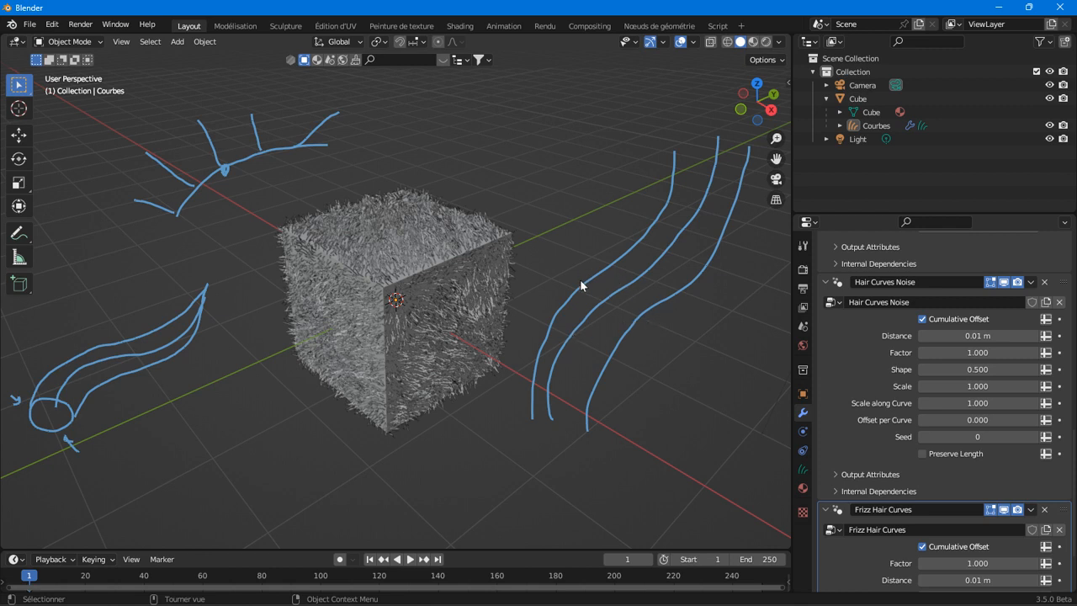
scroll(904, 353, down, 3)
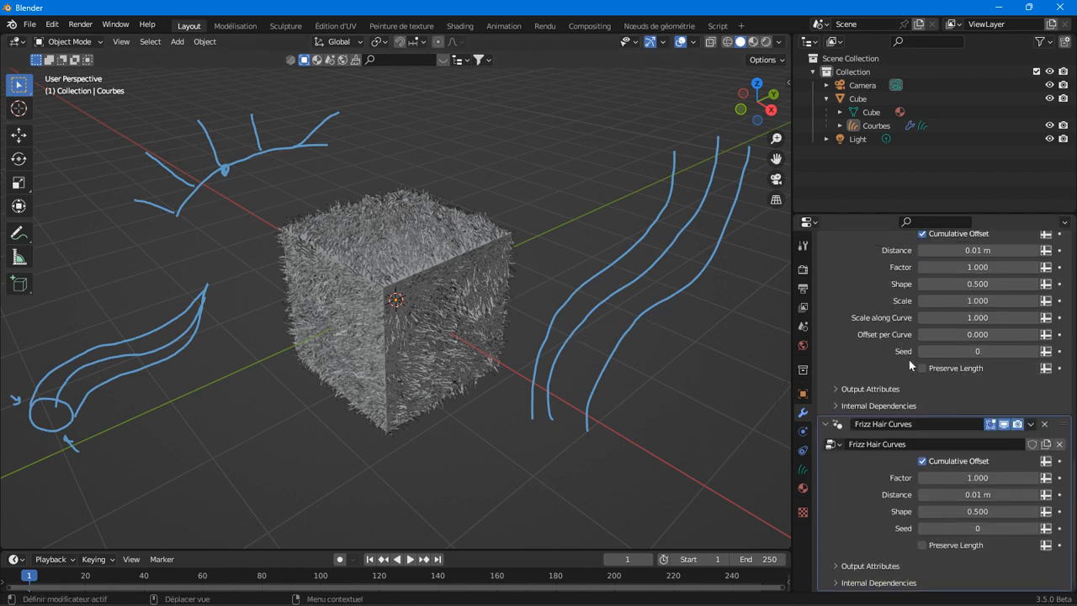
scroll(906, 358, up, 6)
scroll(902, 353, up, 3)
scroll(923, 321, down, 7)
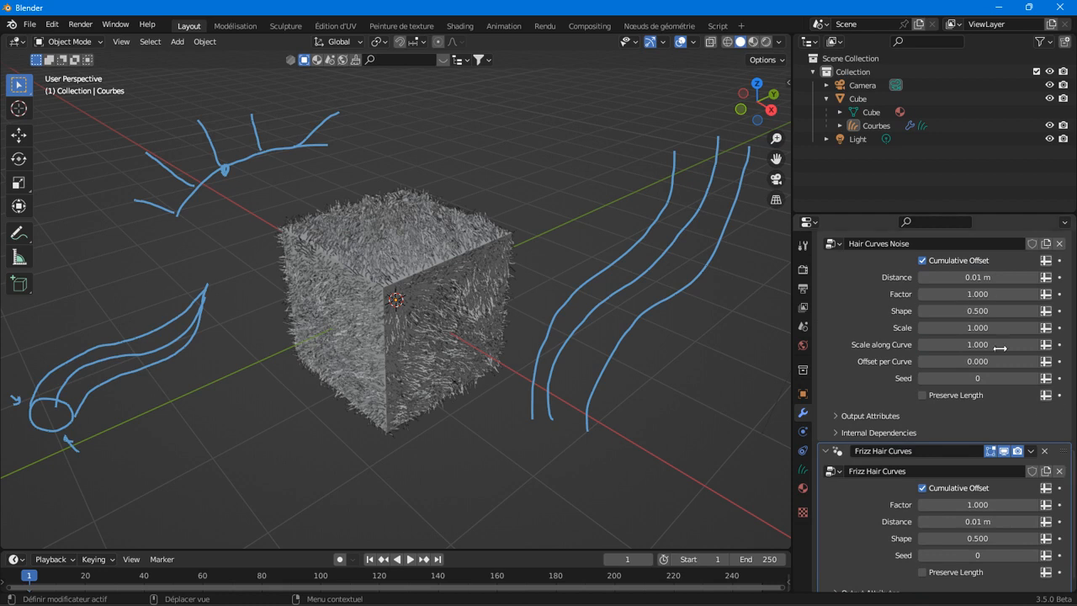
scroll(995, 387, up, 15)
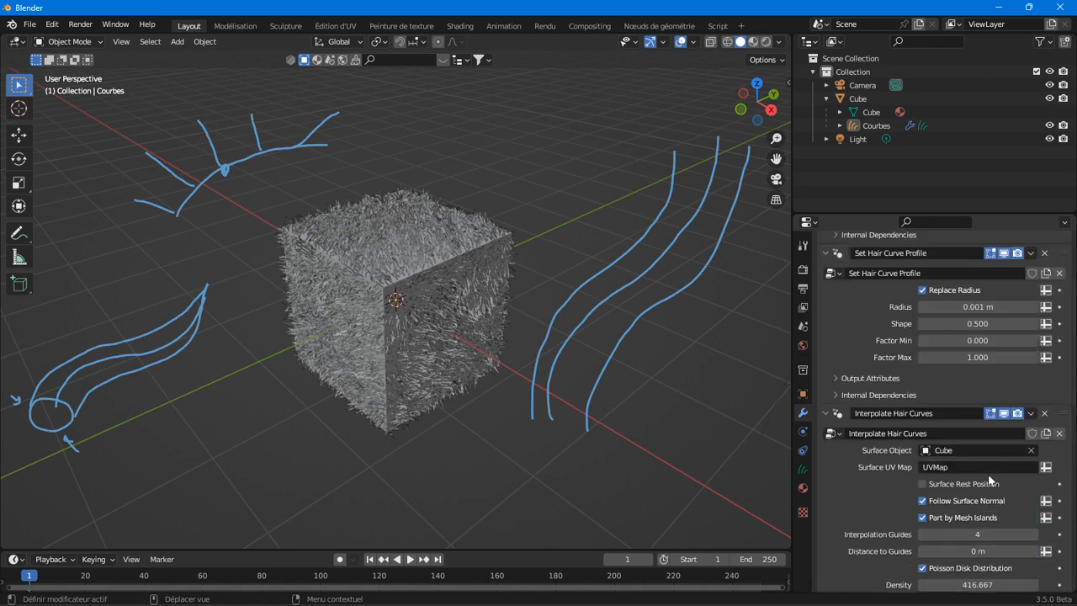
scroll(993, 474, down, 3)
scroll(977, 454, down, 8)
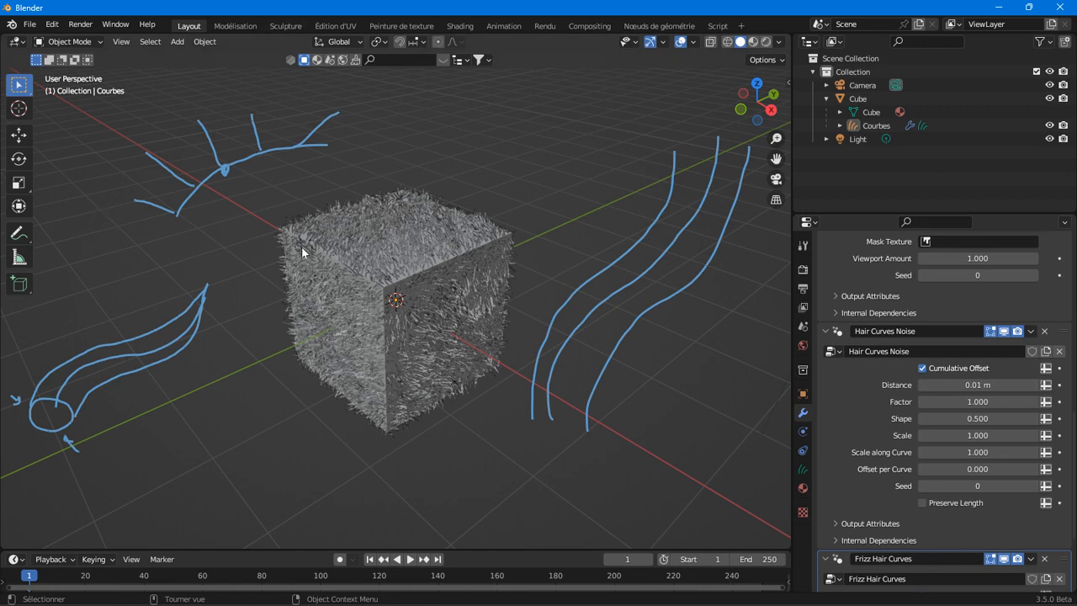
Select the fur, erase all annotations around the cube and return to the Select Box tool
click(339, 255)
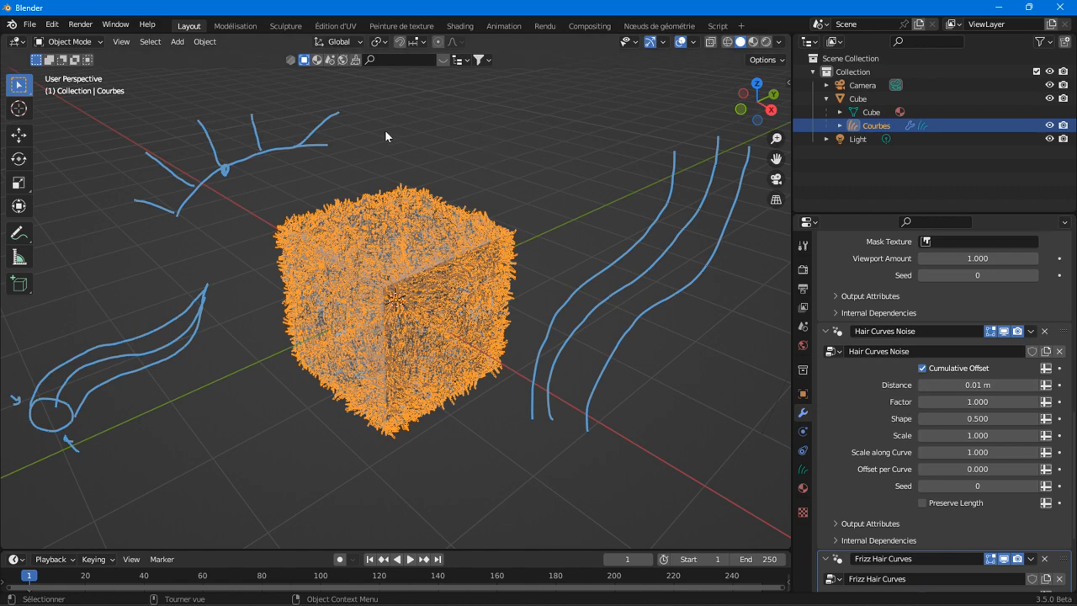
drag(19, 233, 98, 313)
scroll(99, 310, down, 1)
mouse_move(224, 191)
mouse_down()
mouse_move(258, 203)
mouse_move(209, 207)
mouse_move(329, 173)
mouse_move(221, 149)
mouse_move(127, 395)
mouse_move(100, 370)
mouse_move(132, 374)
mouse_move(128, 428)
mouse_move(630, 207)
mouse_move(571, 290)
mouse_move(644, 140)
mouse_move(557, 392)
mouse_move(521, 404)
mouse_up()
click(19, 84)
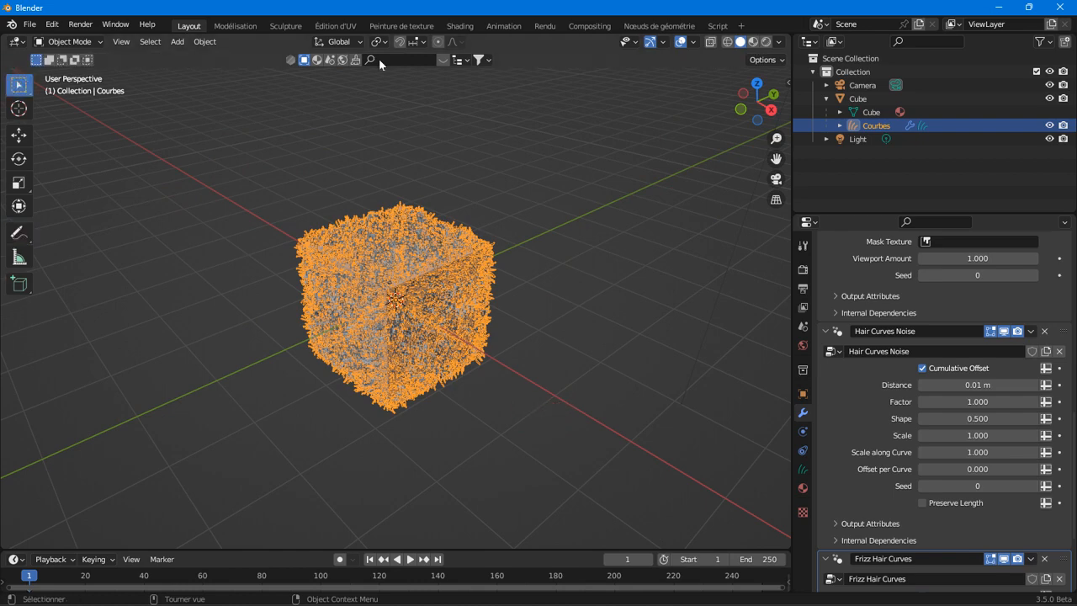
Switch to the geometry nodes workspace and display the Surface Deform modifier's node tree, expanding the modifier's Internal Dependencies
click(645, 28)
scroll(370, 473, down, 5)
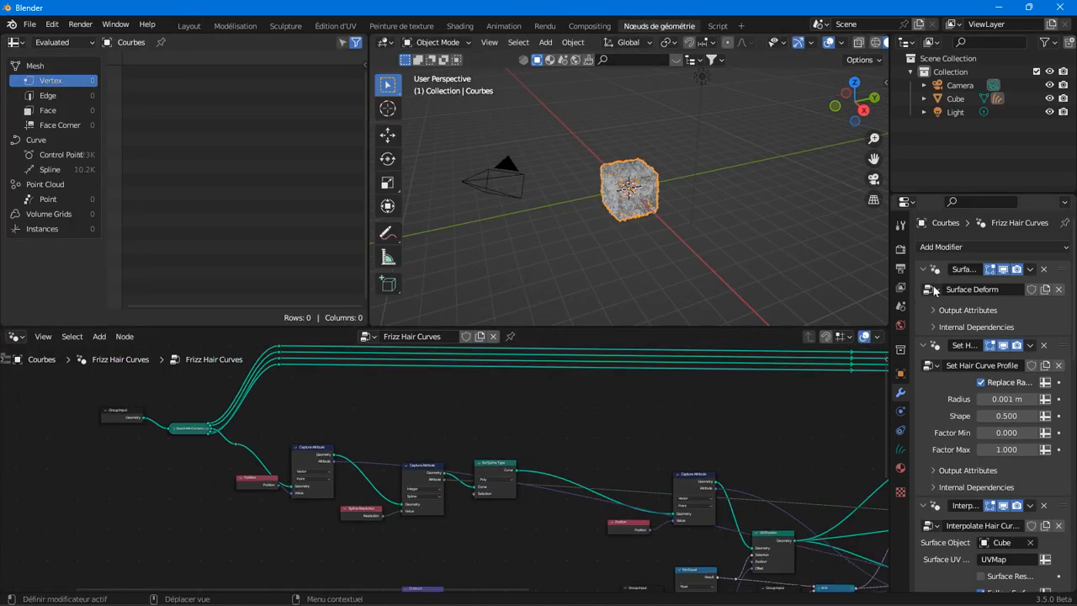
click(1012, 327)
scroll(480, 510, up, 5)
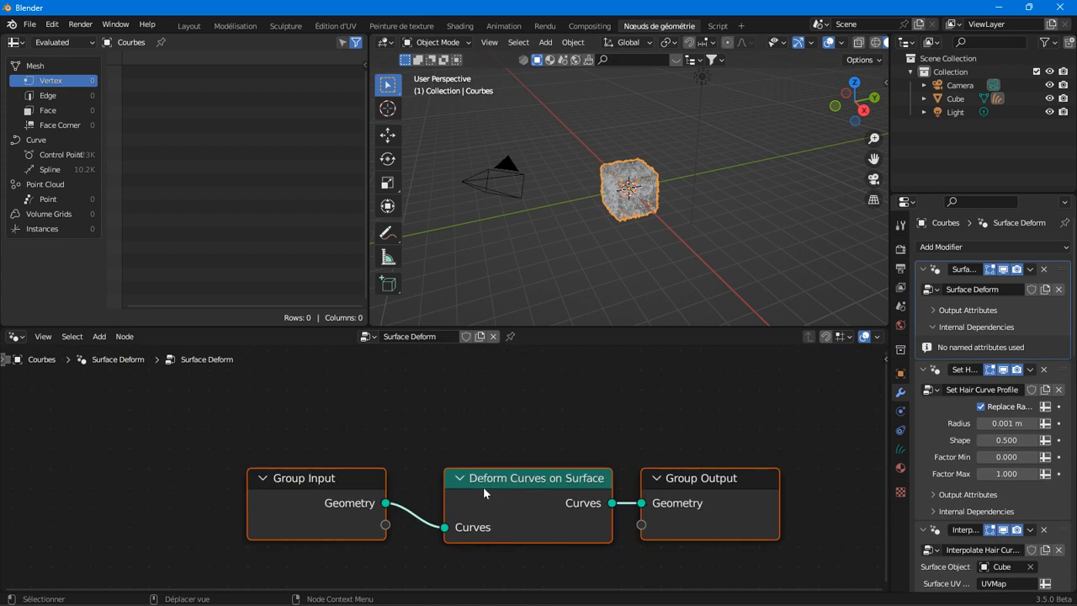
middle_drag(591, 497, 496, 491)
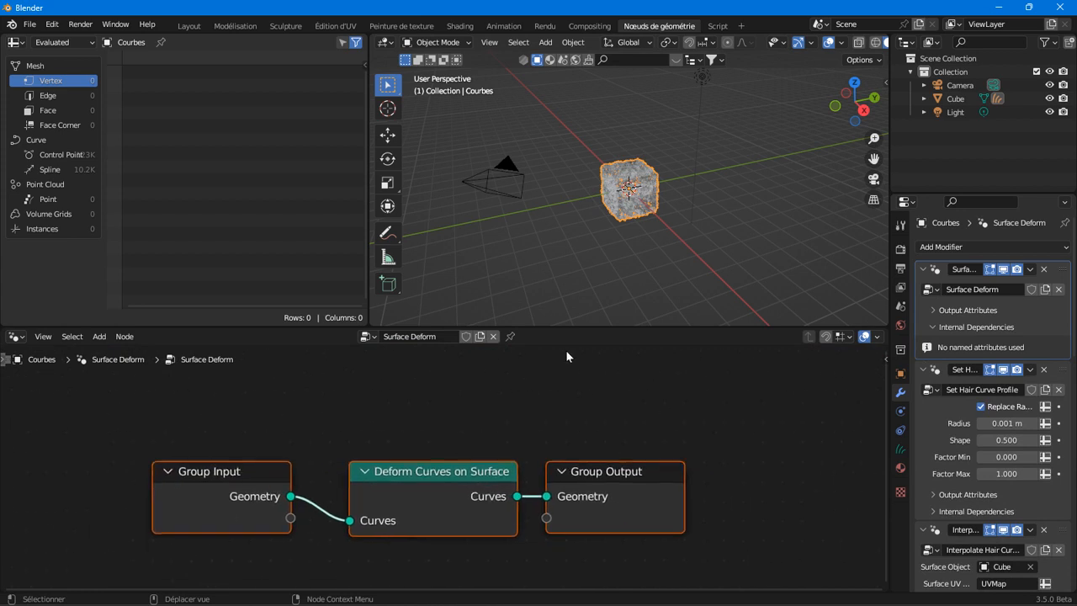
Deselect the fur and inspect the cube up close alongside the whole Surface Deform node tree
scroll(649, 203, up, 7)
click(780, 183)
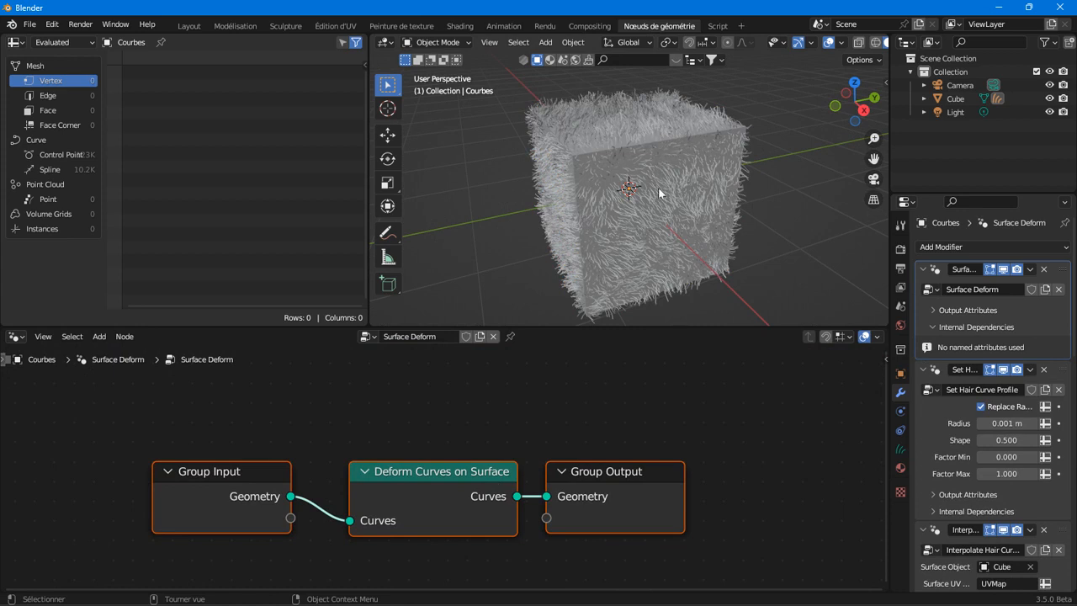
mouse_move(420, 483)
middle_down()
mouse_move(408, 433)
mouse_move(418, 474)
middle_up()
scroll(418, 473, down, 4)
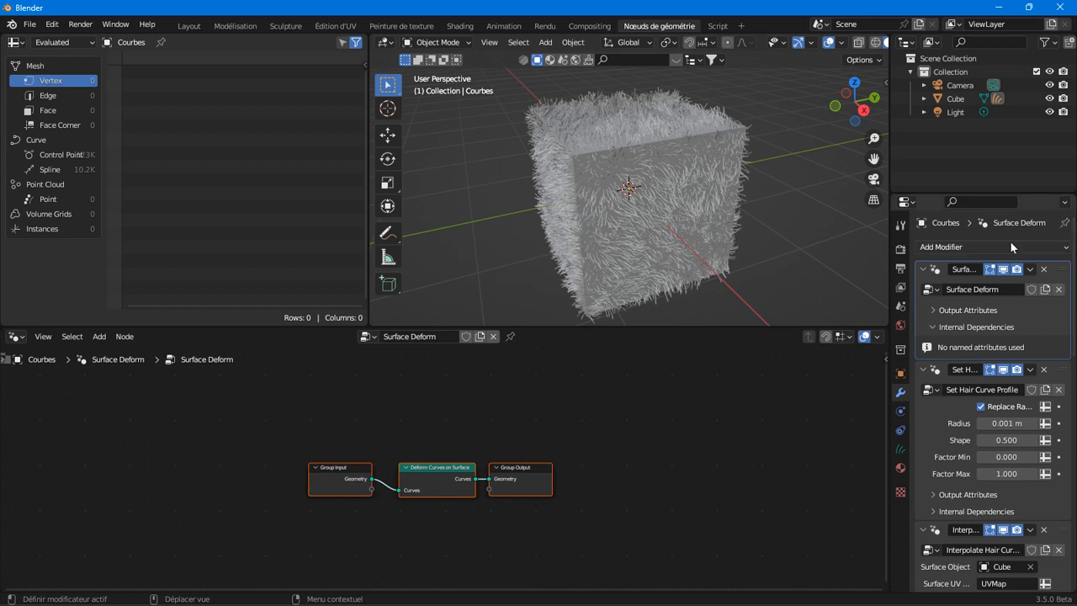
Display the node tree of the Set Hair Curve Profile modifier and examine its nodes from Group Input to Group Output
click(936, 415)
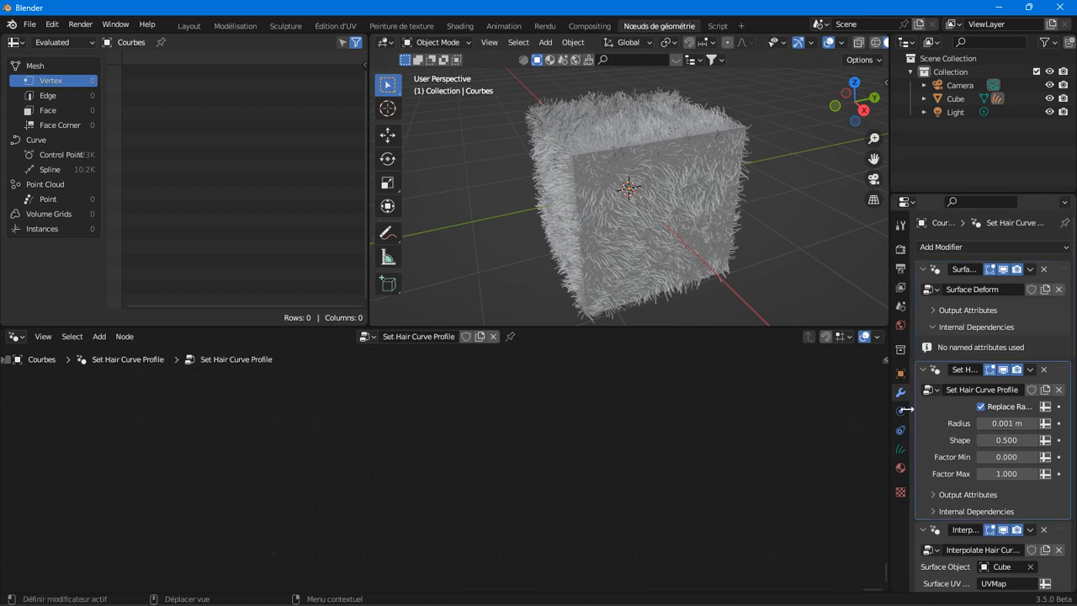
scroll(519, 470, down, 8)
middle_drag(329, 471, 725, 536)
scroll(666, 503, up, 20)
middle_drag(560, 502, 180, 458)
scroll(324, 461, up, 8)
middle_drag(299, 401, 291, 466)
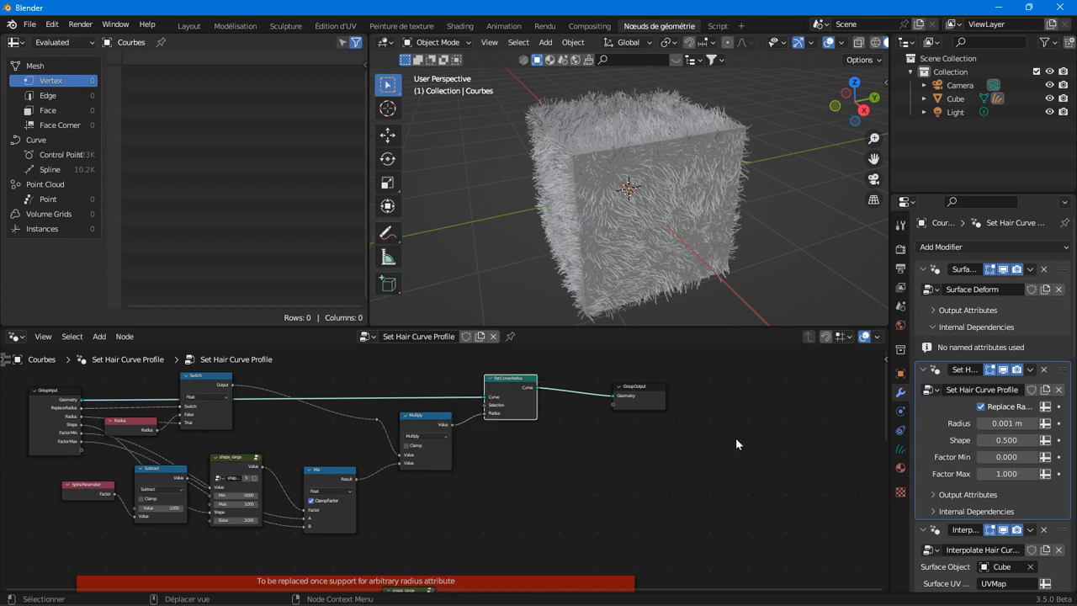
middle_drag(735, 437, 239, 450)
scroll(254, 429, down, 2)
right_click(283, 420)
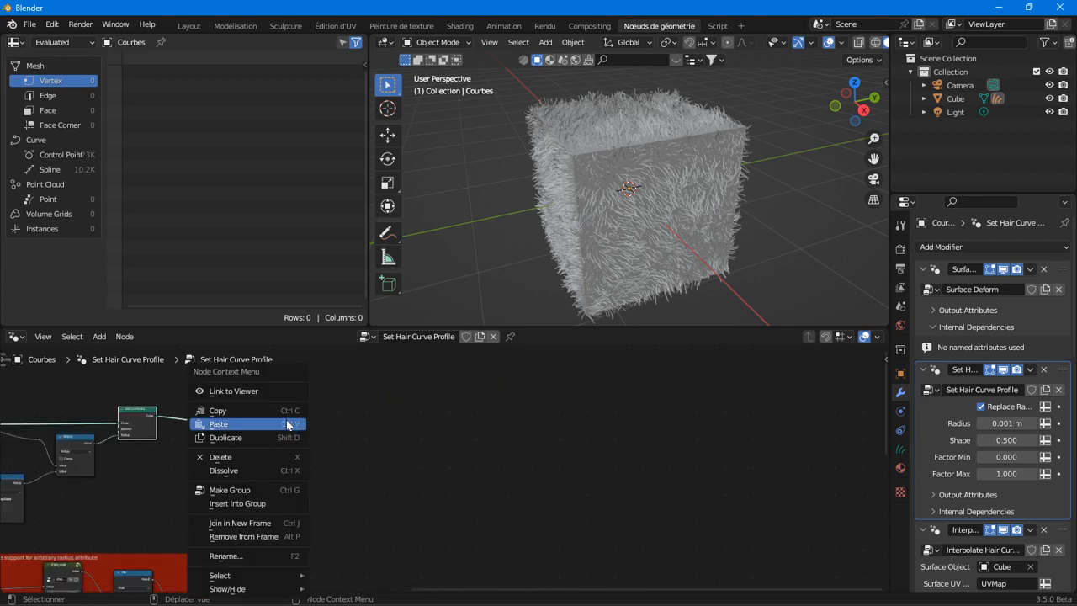
right_click(419, 395)
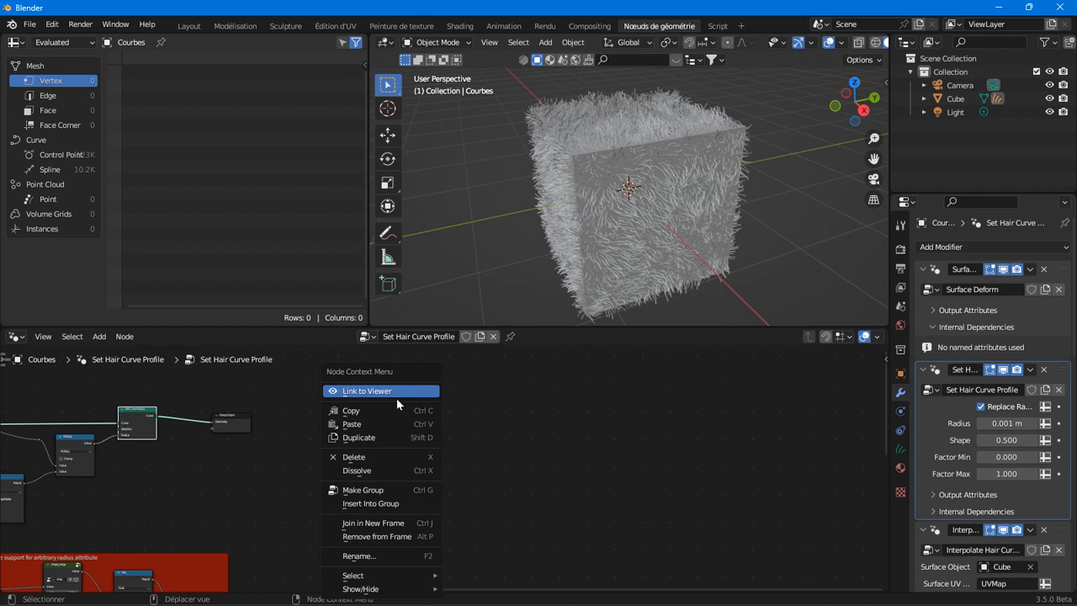
right_click(244, 427)
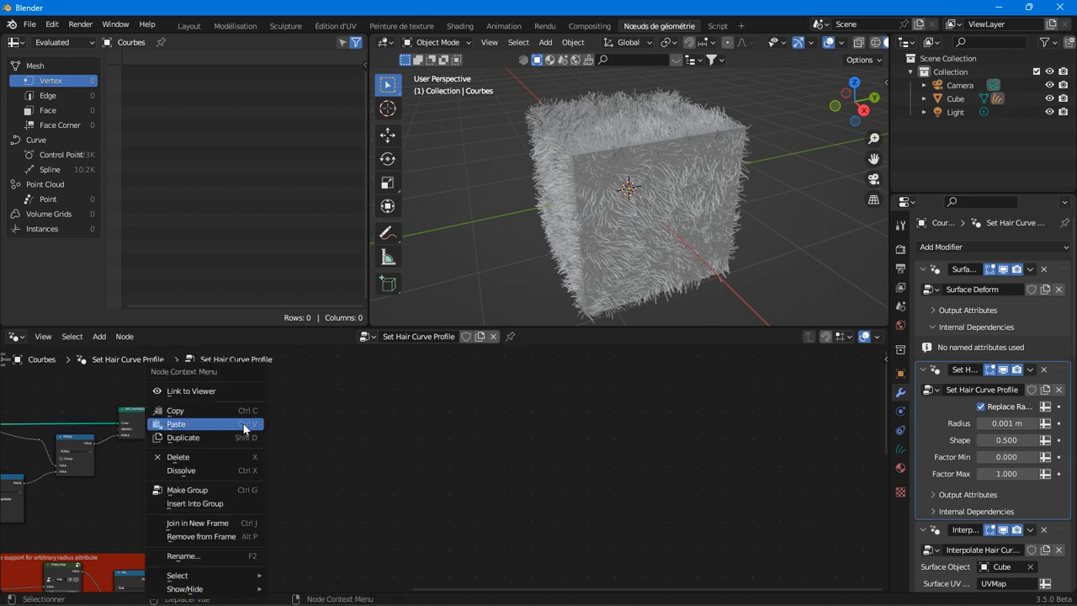
scroll(324, 447, up, 3)
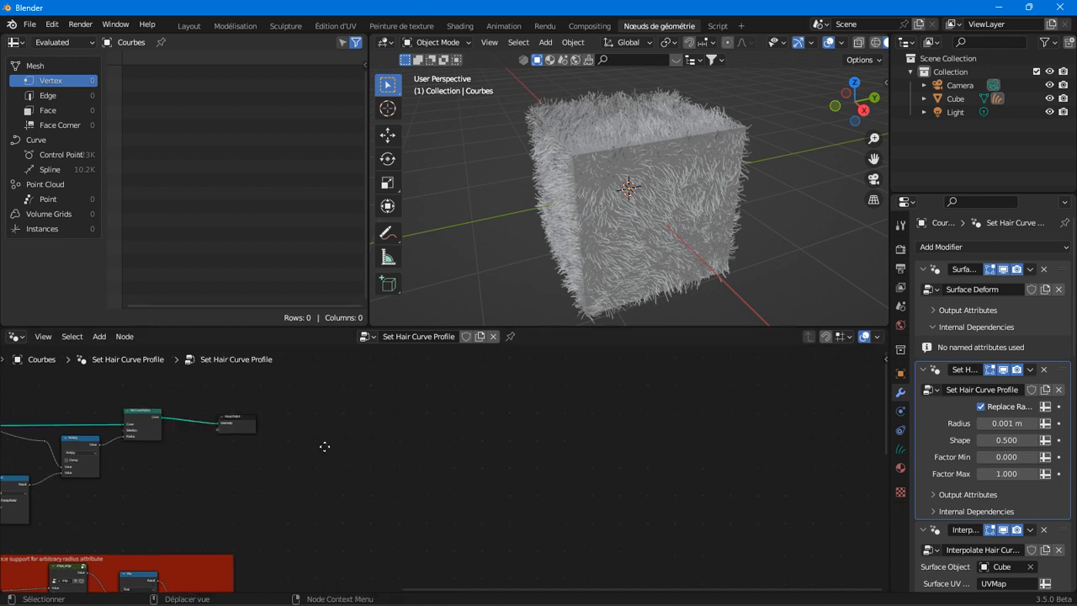
Add an Interpolate Curves node from the curve operations to the empty space beyond the Group Output node
right_click(487, 409)
mouse_move(487, 410)
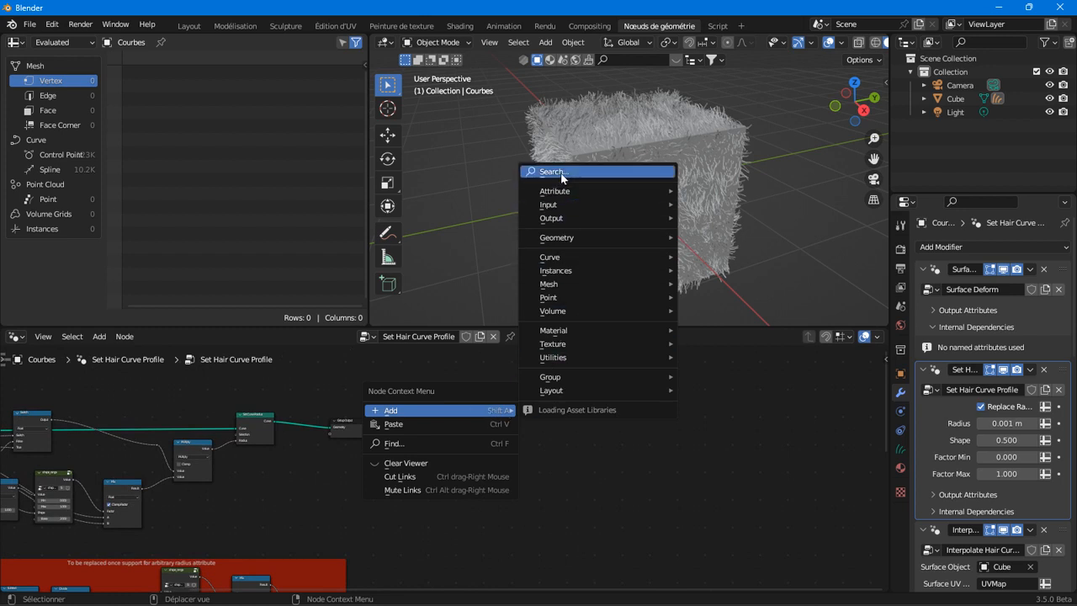
mouse_move(562, 259)
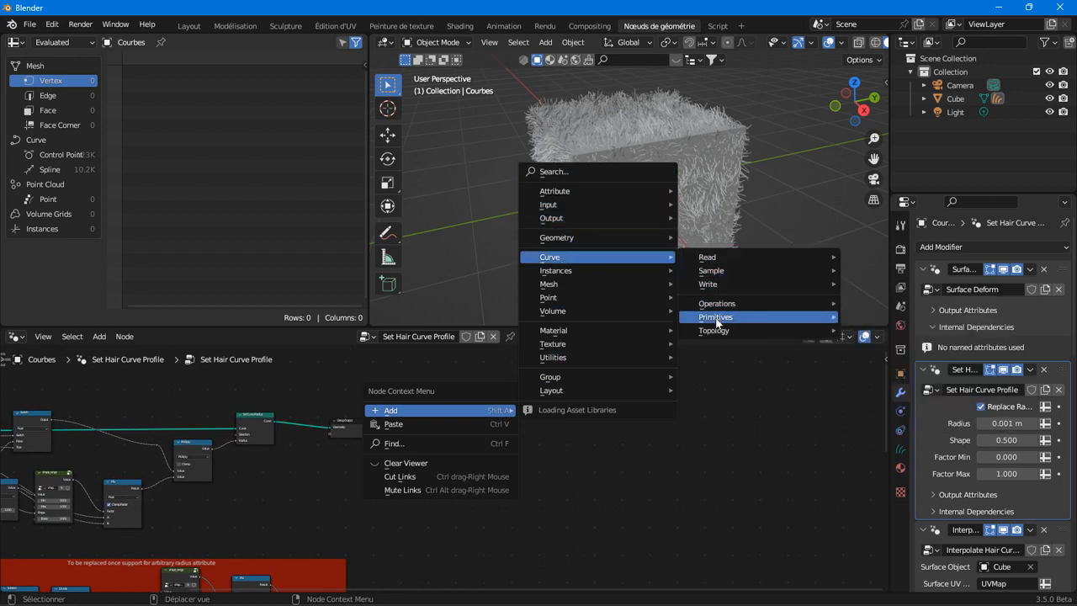
mouse_move(717, 305)
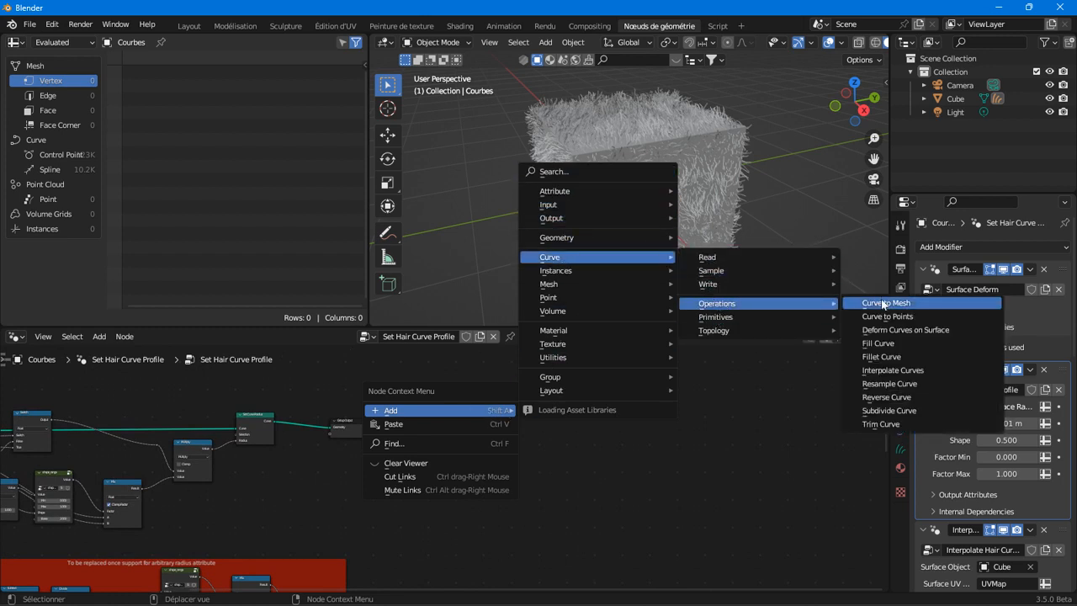
click(912, 374)
click(502, 426)
scroll(509, 432, up, 2)
scroll(509, 432, up, 2)
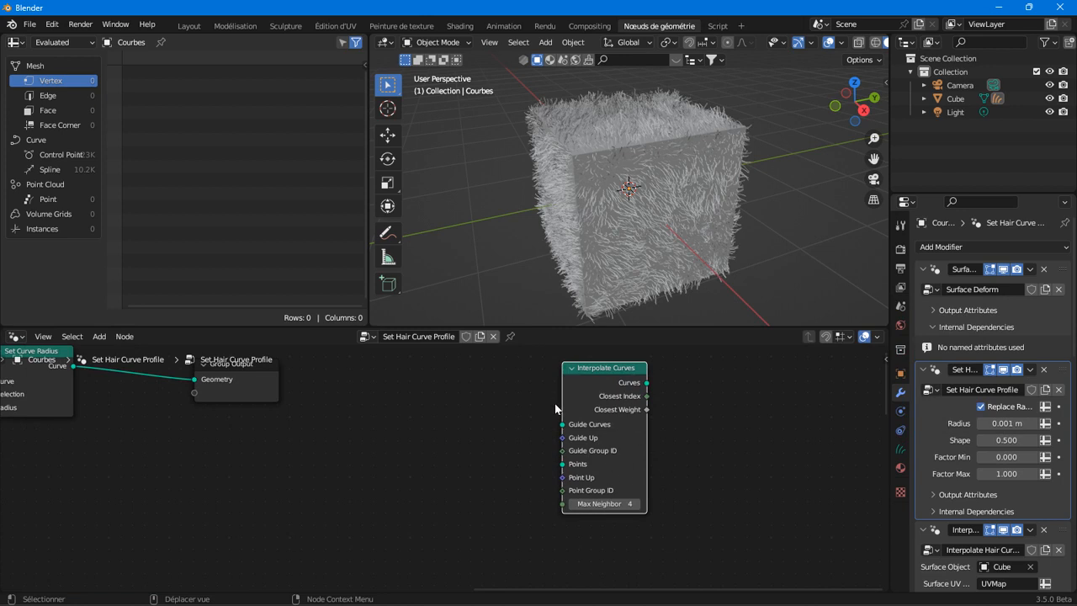
drag(563, 405, 555, 407)
drag(484, 428, 485, 412)
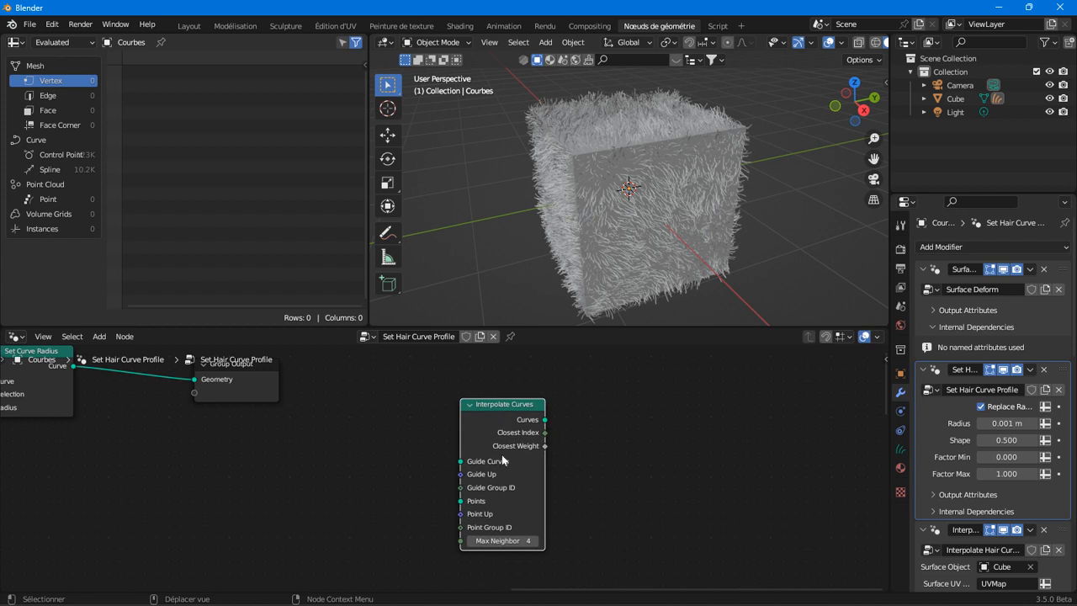
scroll(519, 441, down, 2)
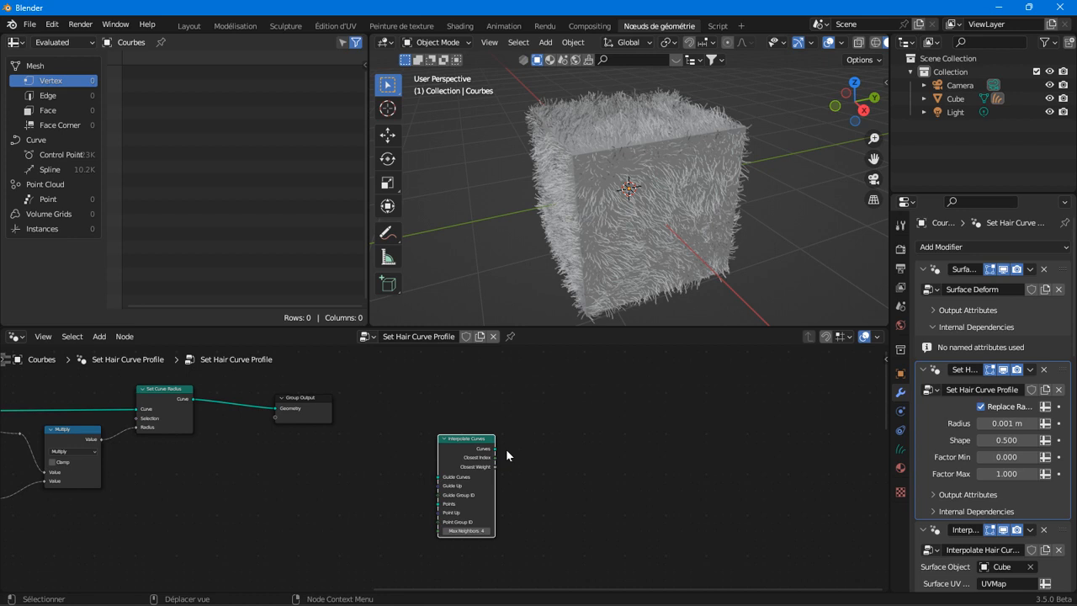
scroll(629, 431, down, 4)
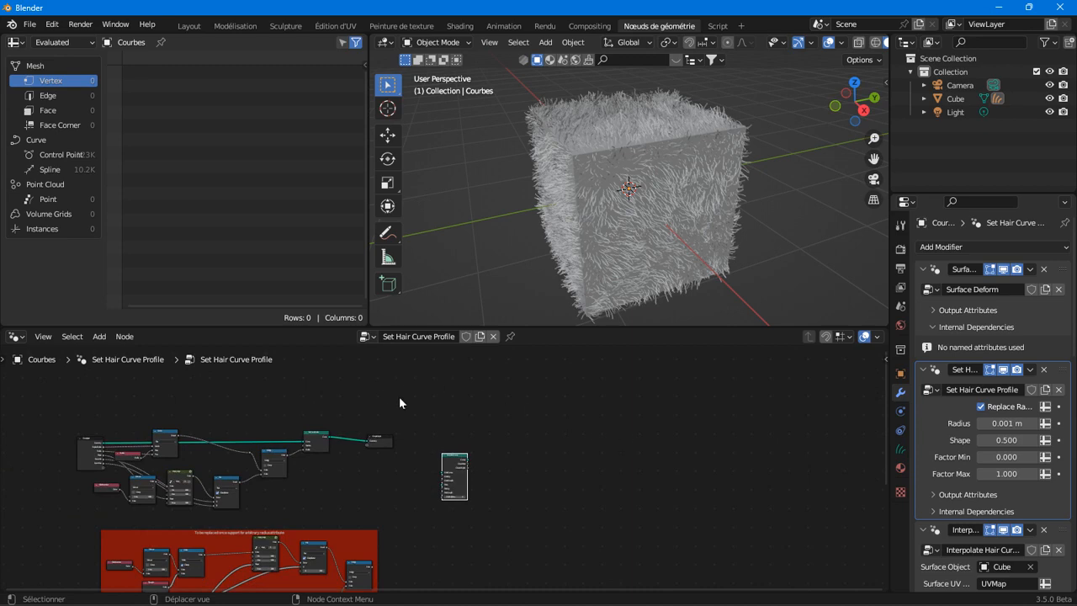
Split the node editor into two side-by-side areas and turn the new one into an Asset Browser
middle_drag(380, 395, 146, 360)
mouse_move(598, 174)
middle_down()
mouse_move(576, 196)
mouse_move(588, 136)
mouse_move(606, 168)
middle_up()
drag(857, 345, 439, 345)
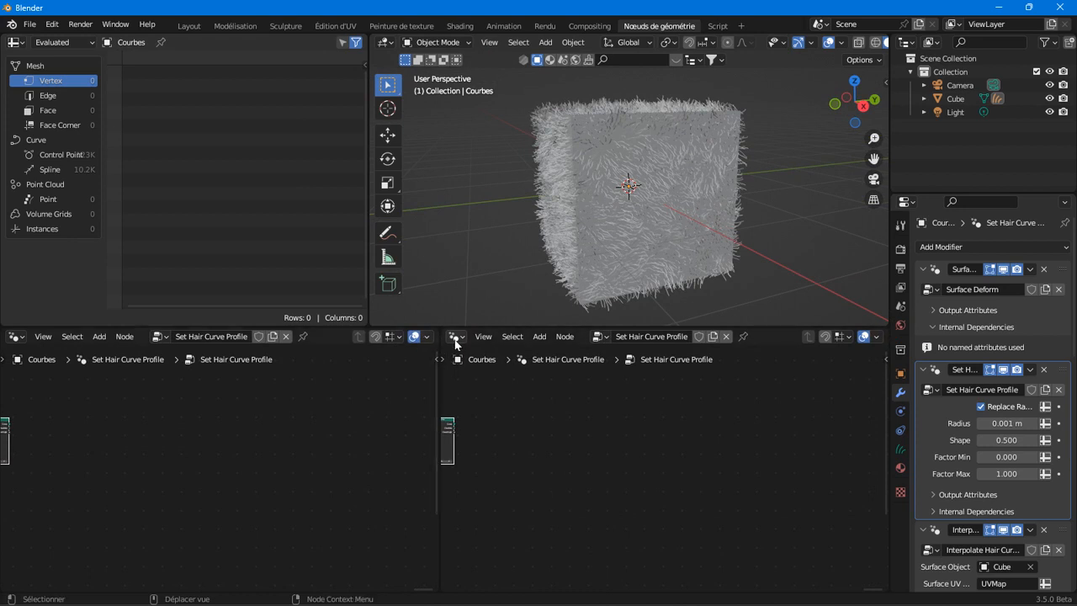
click(455, 337)
click(455, 337)
click(12, 41)
click(384, 42)
click(450, 337)
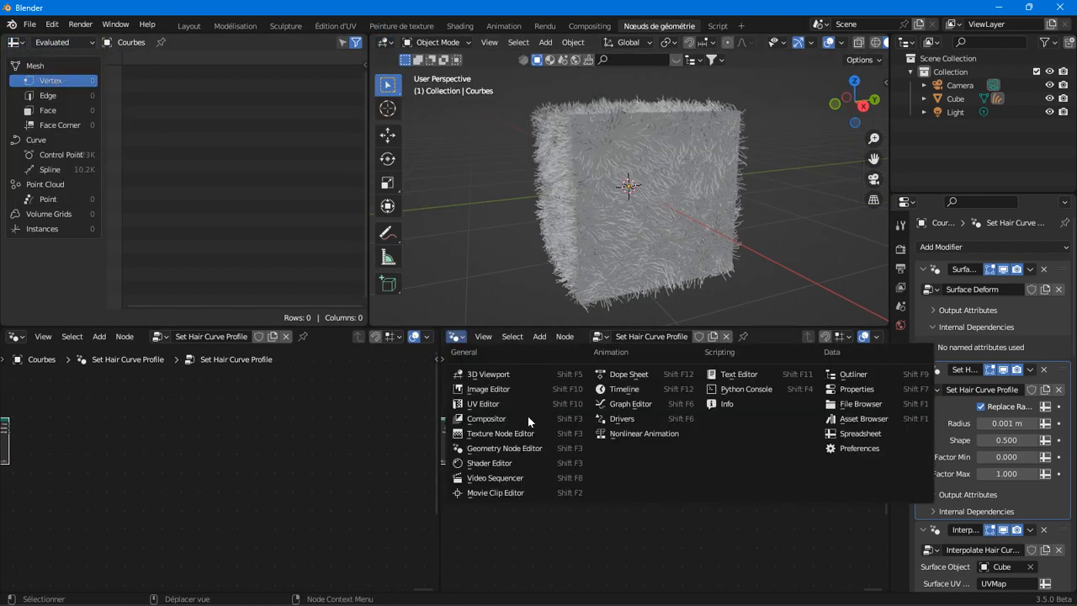
click(846, 425)
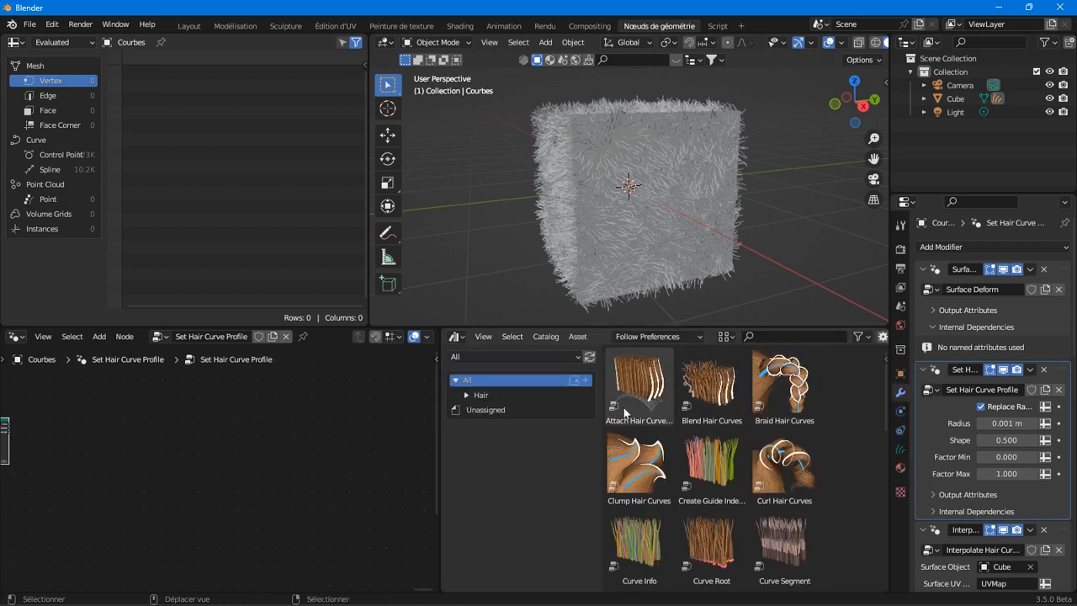
Show the Essentials asset library and expand its Hair catalog
click(501, 356)
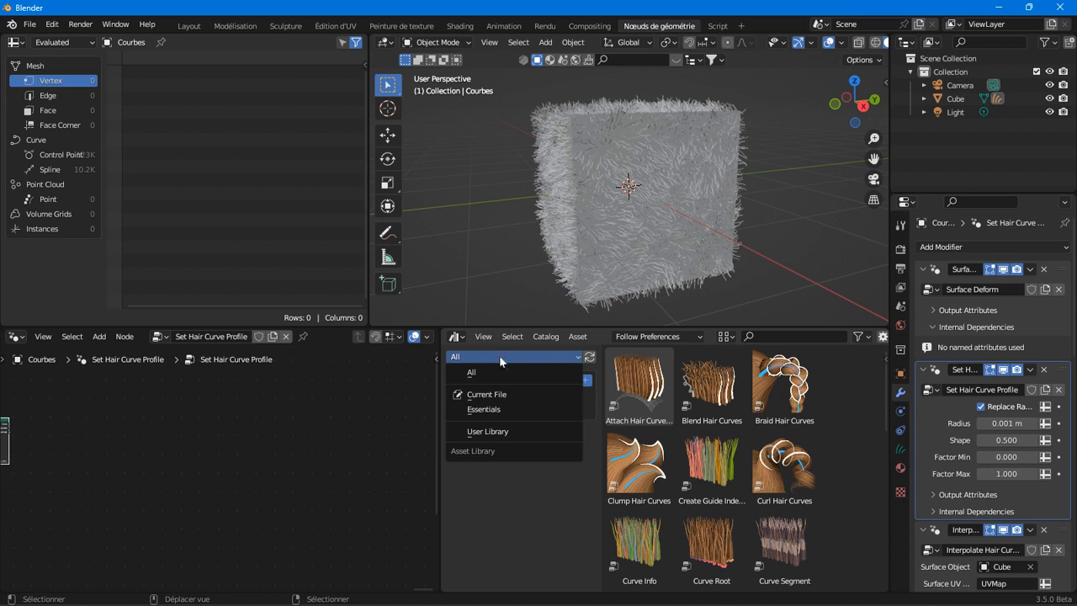
click(505, 415)
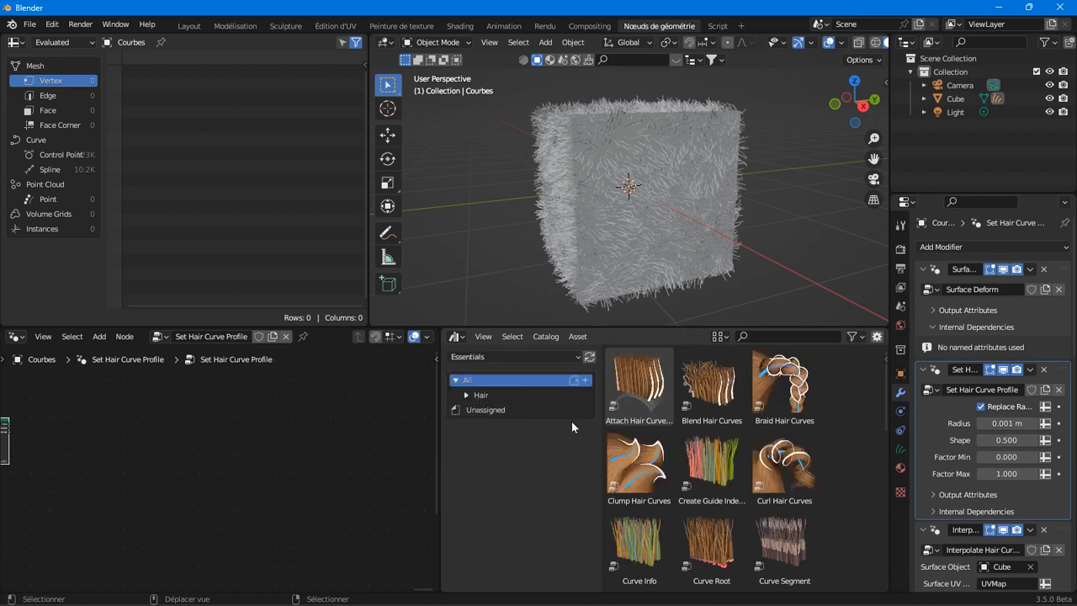
click(467, 395)
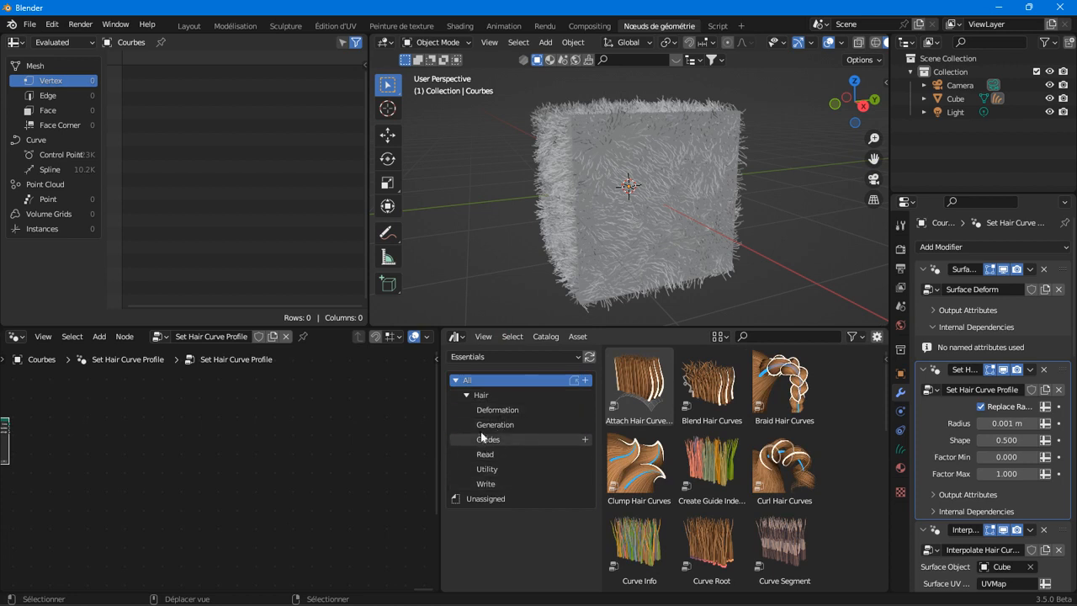
Browse the Generation, Deformation, Guides, Read, Utility and Write hair catalogs to review the assets in each
click(498, 425)
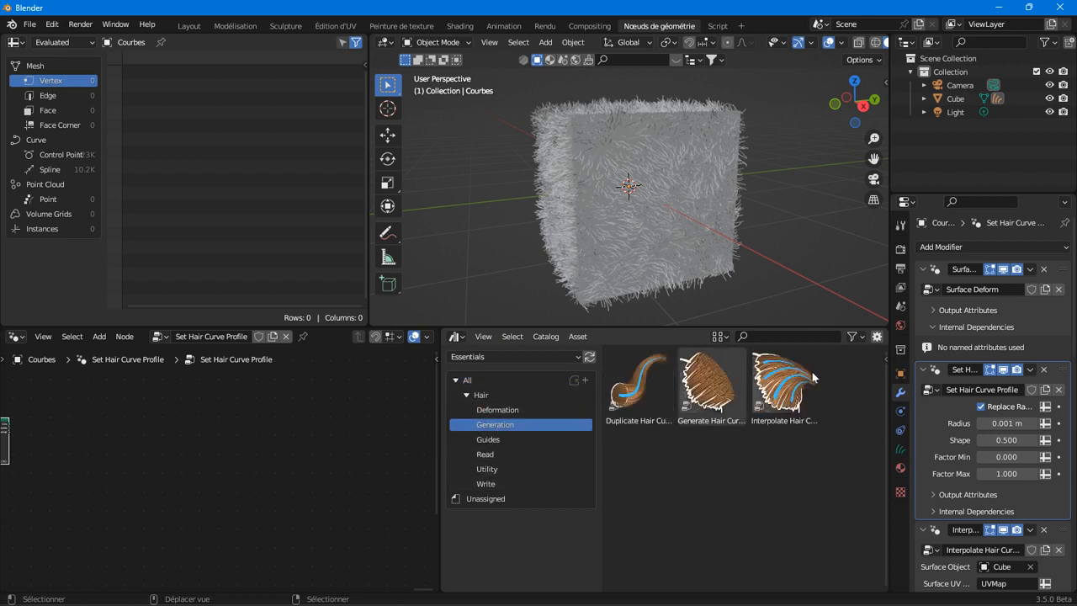
click(501, 411)
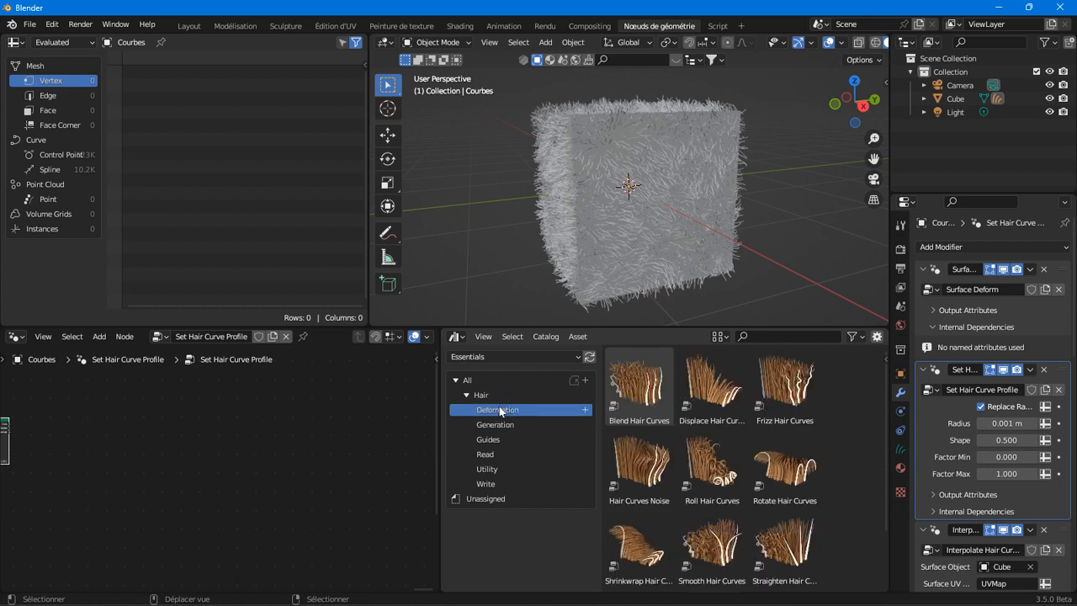
scroll(641, 415, down, 2)
click(484, 439)
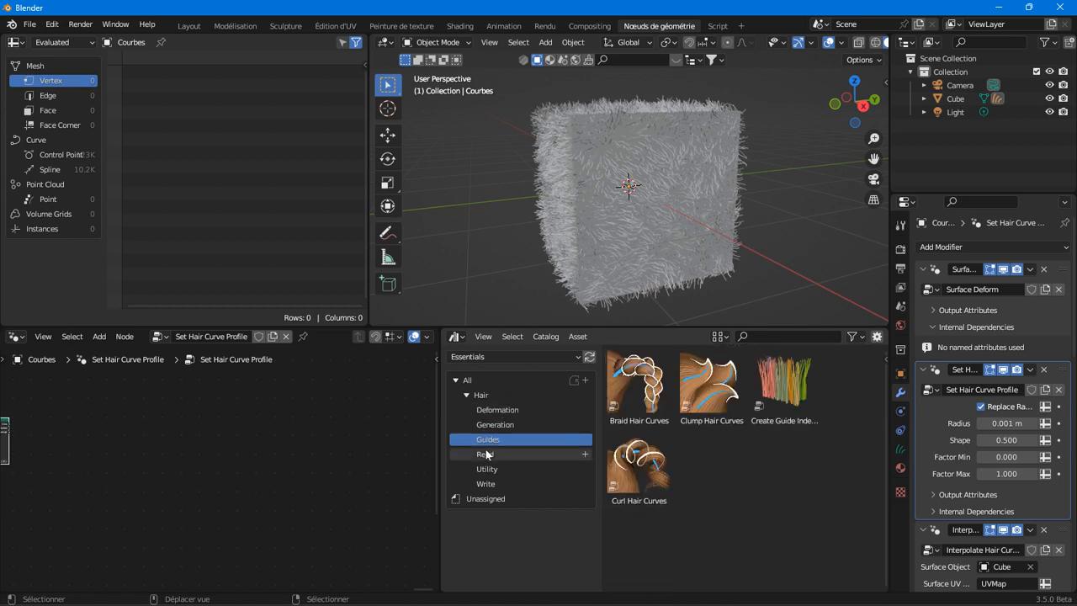
click(509, 454)
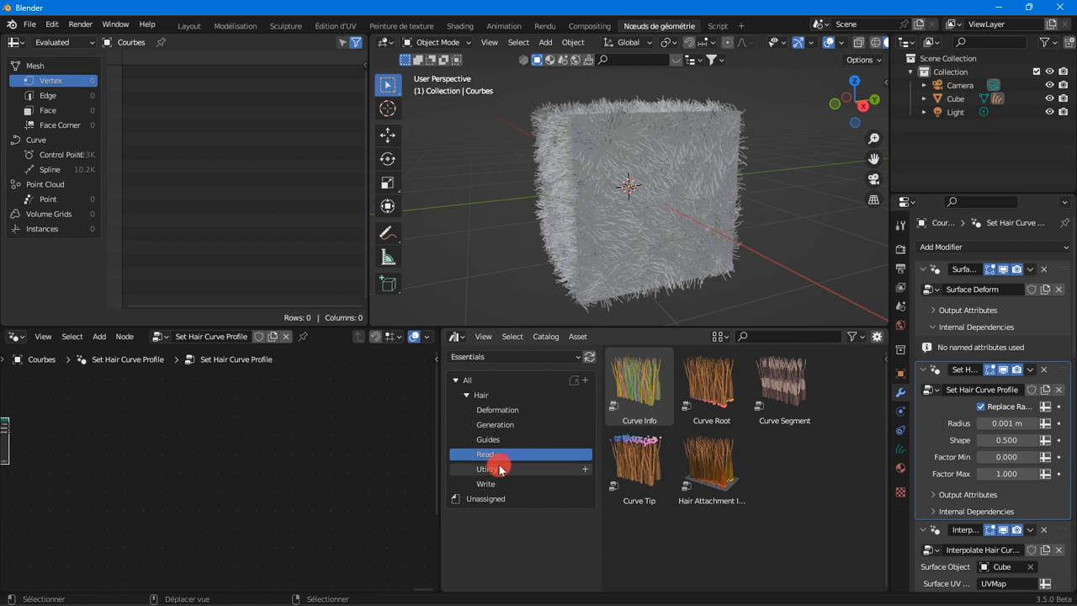
click(498, 468)
click(497, 485)
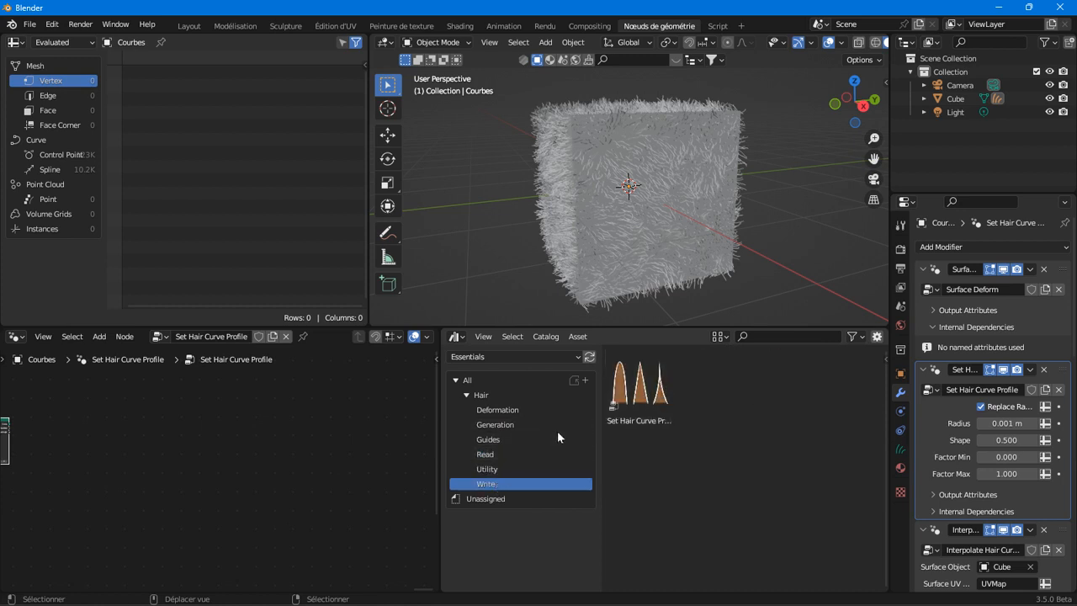
Show all assets of the Hair catalog and apply the Blend Hair Curves asset to the fur on the cube
click(495, 357)
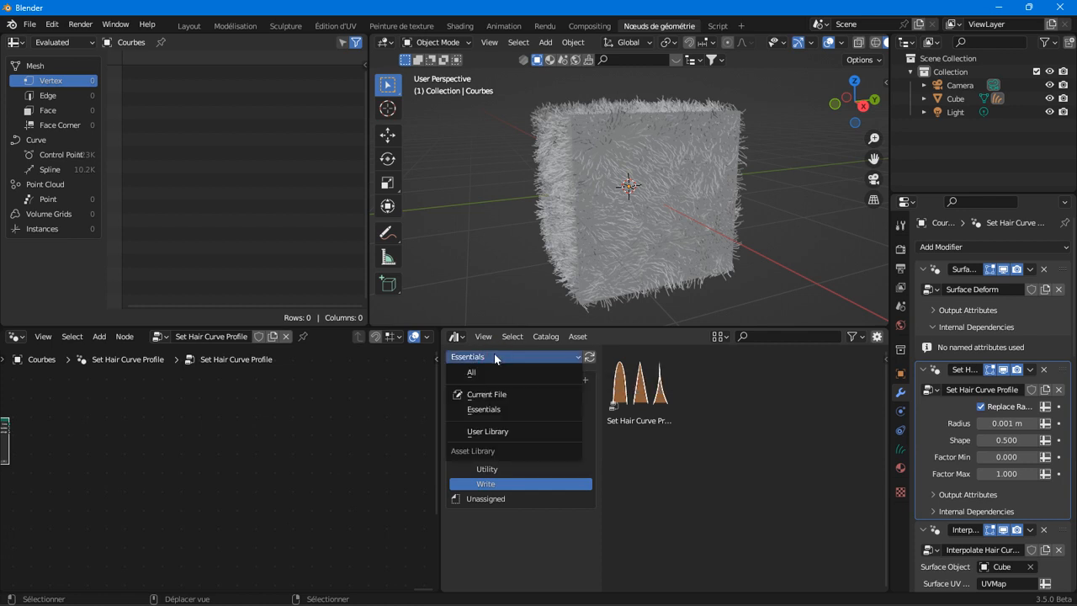
click(529, 396)
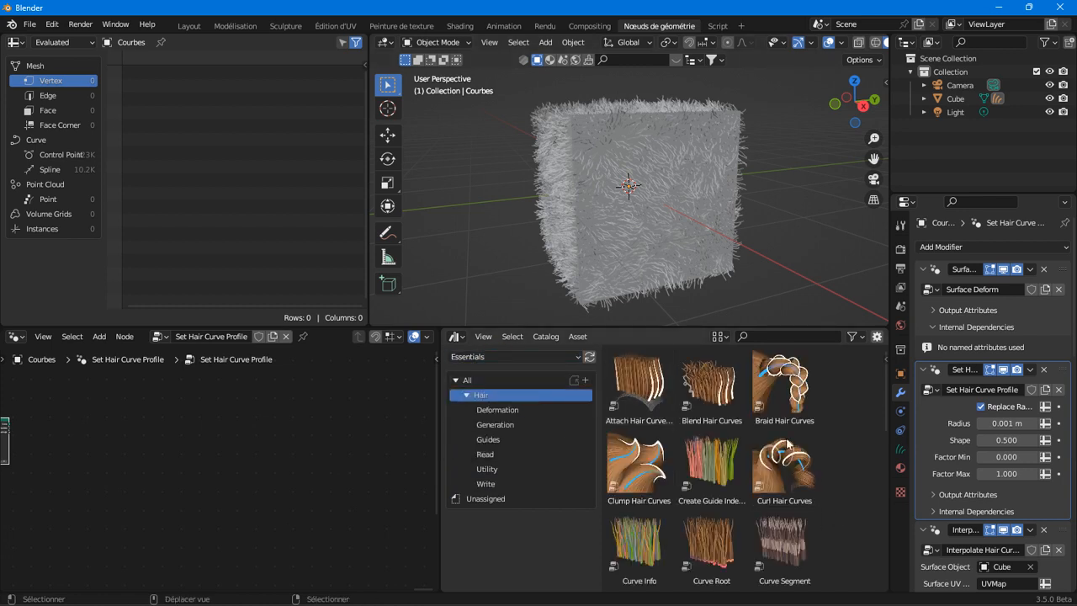
drag(712, 387, 632, 169)
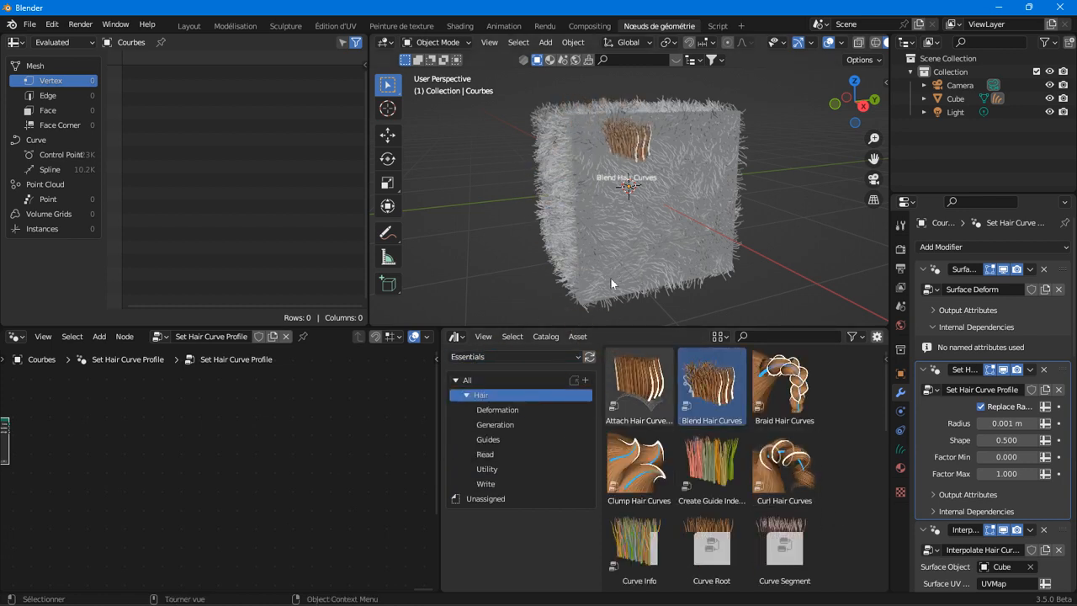
drag(612, 279, 596, 292)
middle_drag(596, 292, 559, 243)
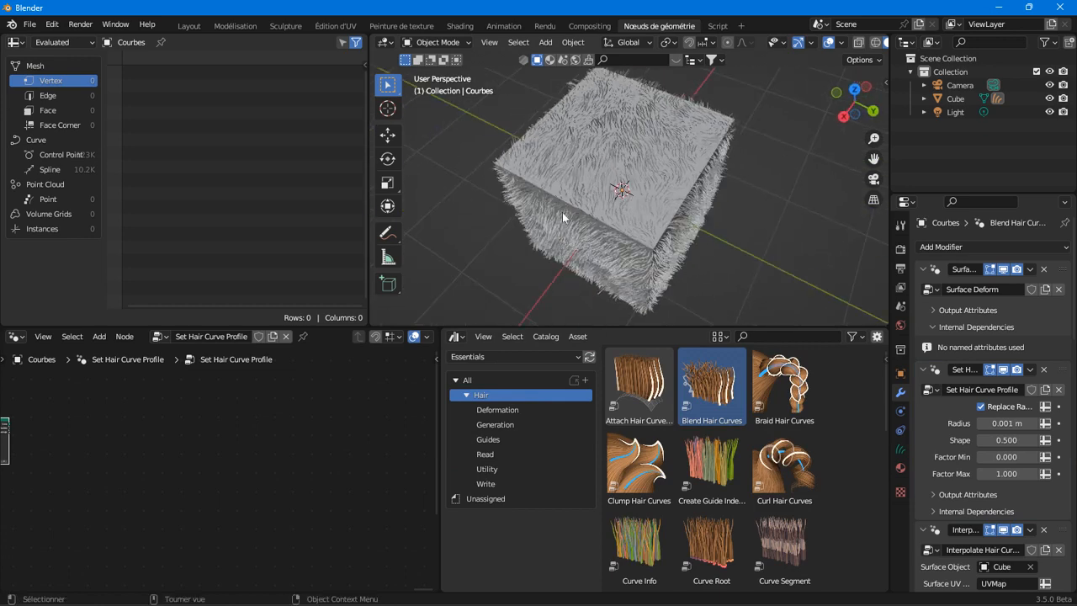
Apply the Braid Hair Curves asset to the fur on the cube
drag(784, 386, 623, 181)
drag(582, 281, 622, 181)
middle_drag(672, 167, 660, 195)
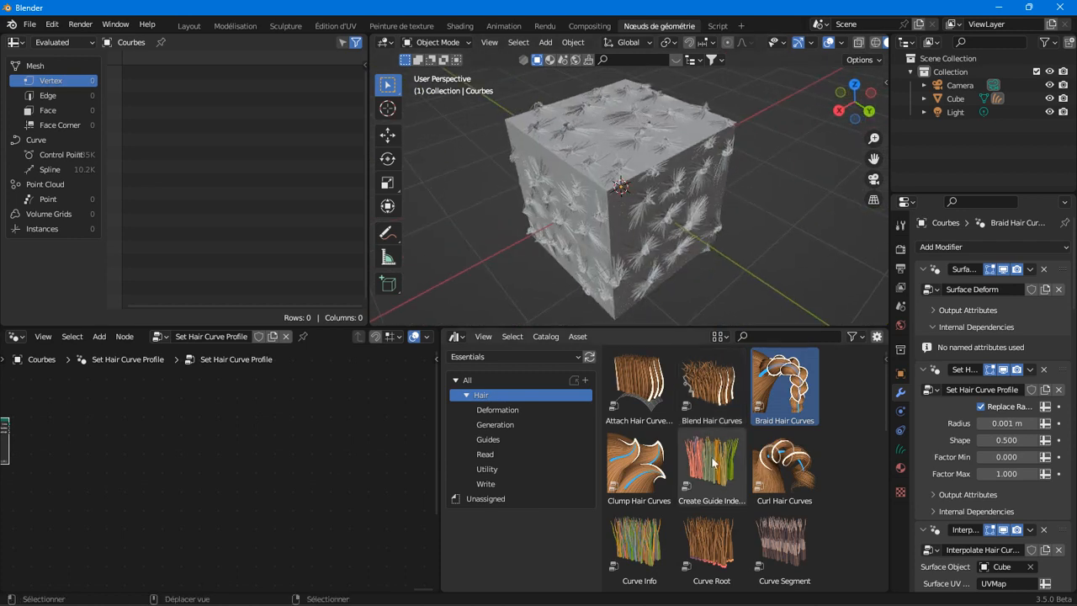
Examine the fur's modifier stack and the node tree of the Braid Hair Curves modifier
scroll(994, 453, down, 7)
scroll(998, 455, up, 6)
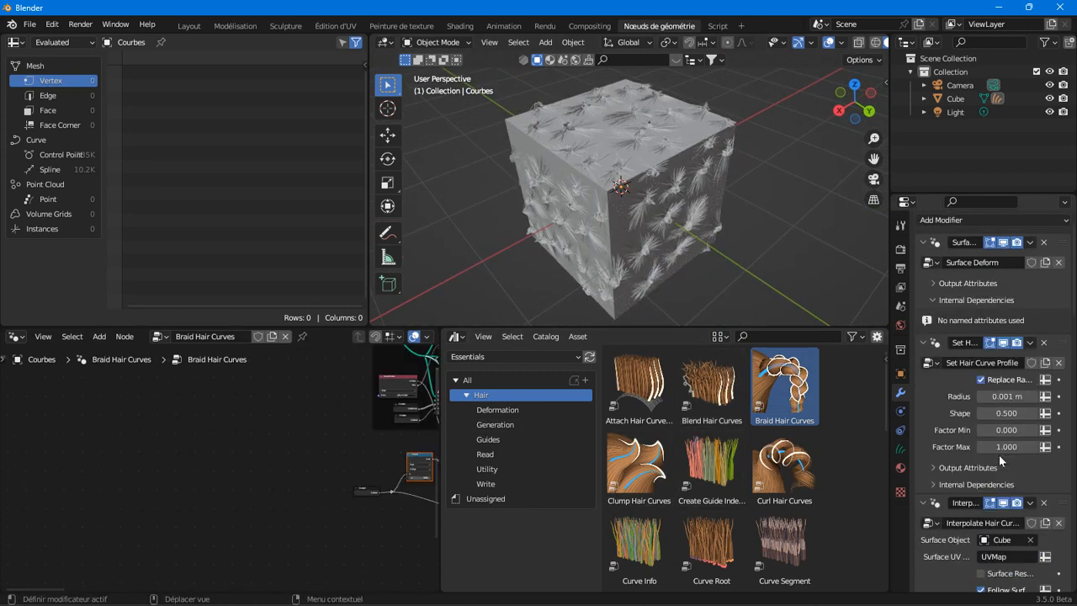
scroll(999, 454, up, 1)
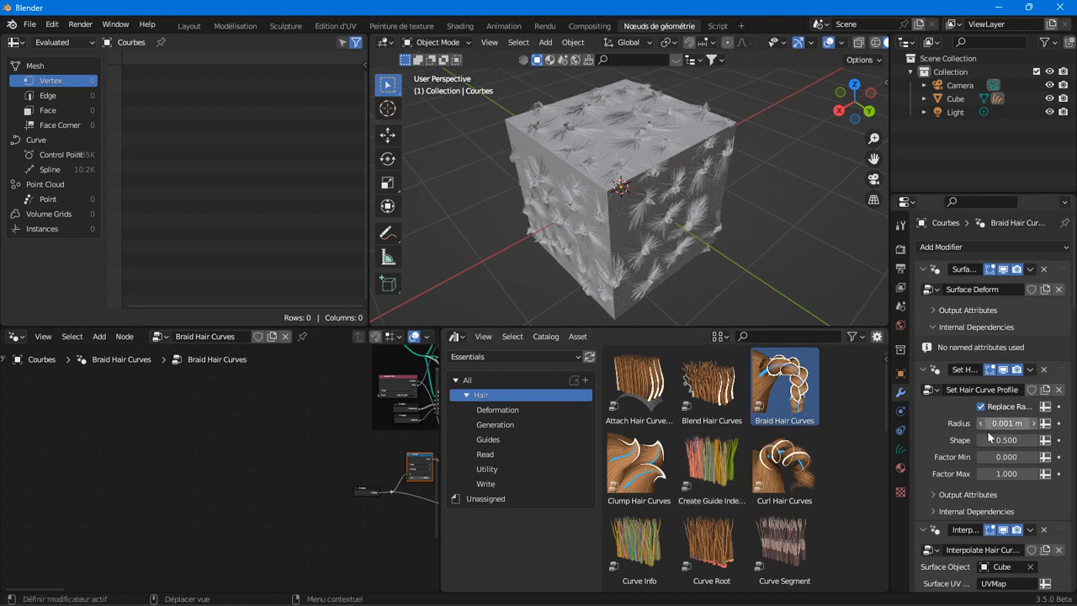
scroll(402, 490, down, 6)
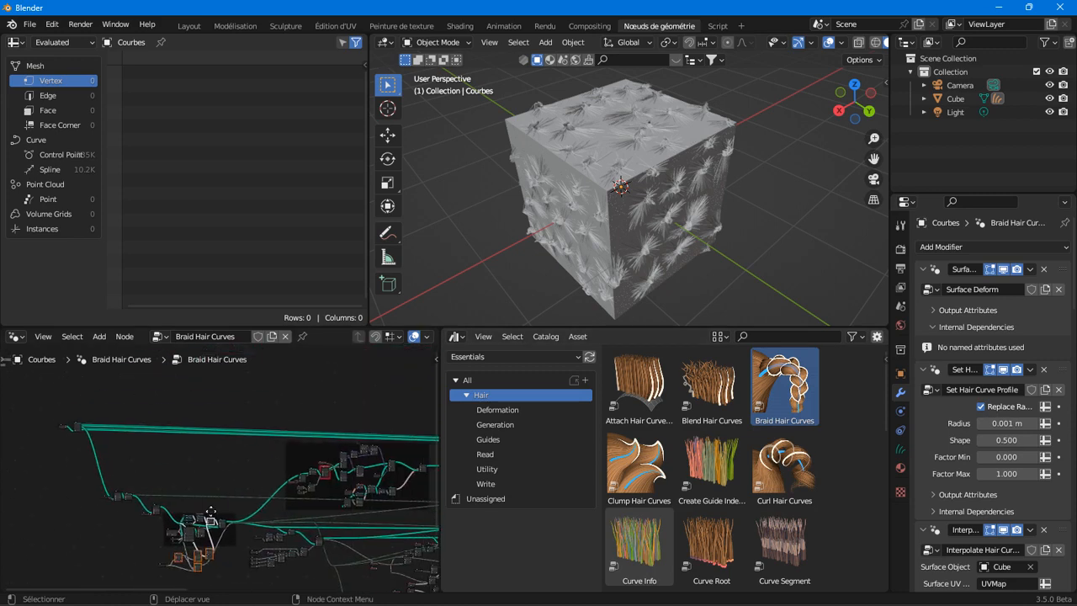
scroll(225, 492, up, 1)
scroll(241, 475, up, 2)
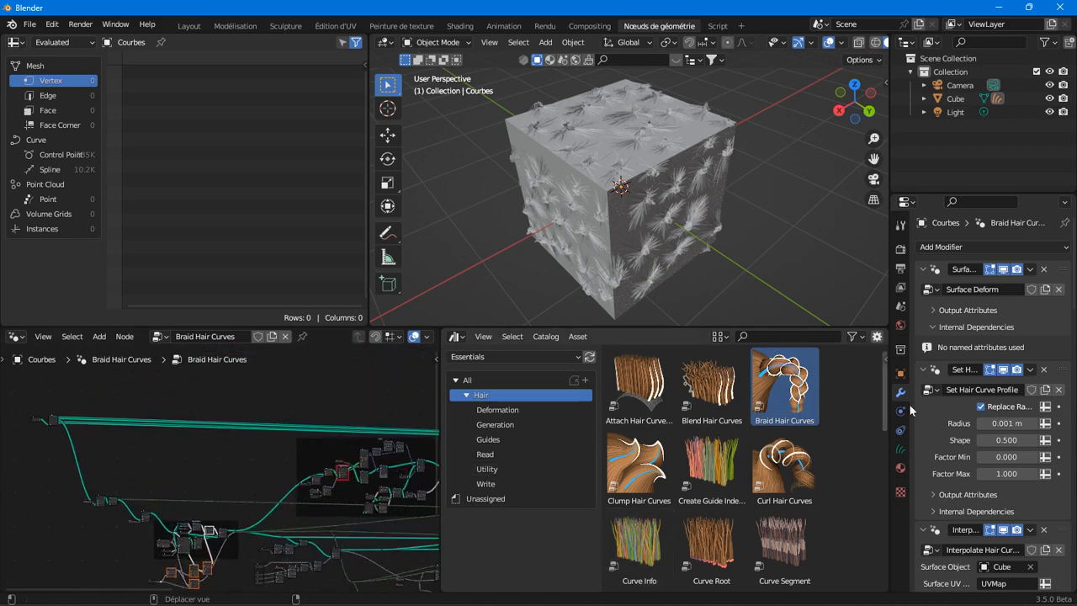
scroll(1012, 382, down, 2)
scroll(1014, 383, up, 2)
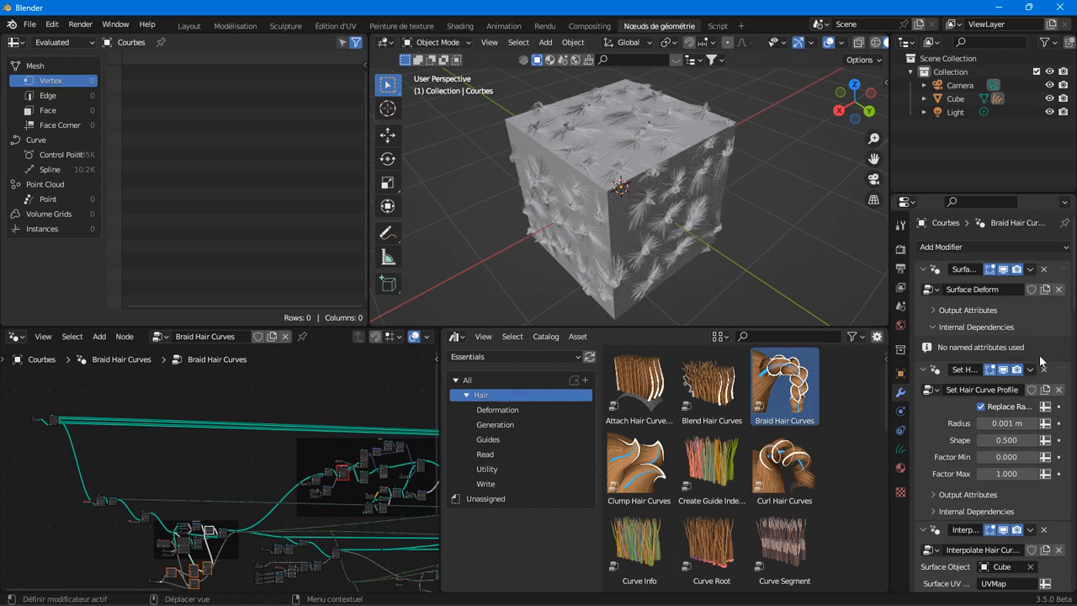
Collapse the Surface Deform modifier's Internal Dependencies and display the Set Hair Curve Profile modifier's node tree
click(1051, 336)
click(933, 433)
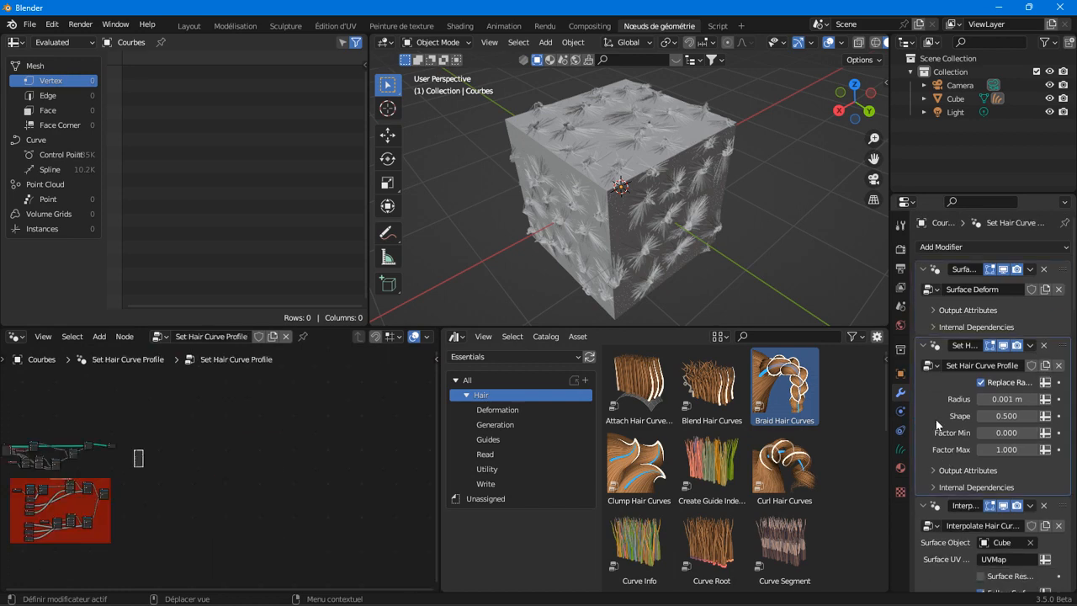
Display the node trees of the Interpolate Hair Curves and Hair Curves Noise modifiers one after the other
scroll(943, 425, down, 5)
click(944, 437)
scroll(945, 440, down, 10)
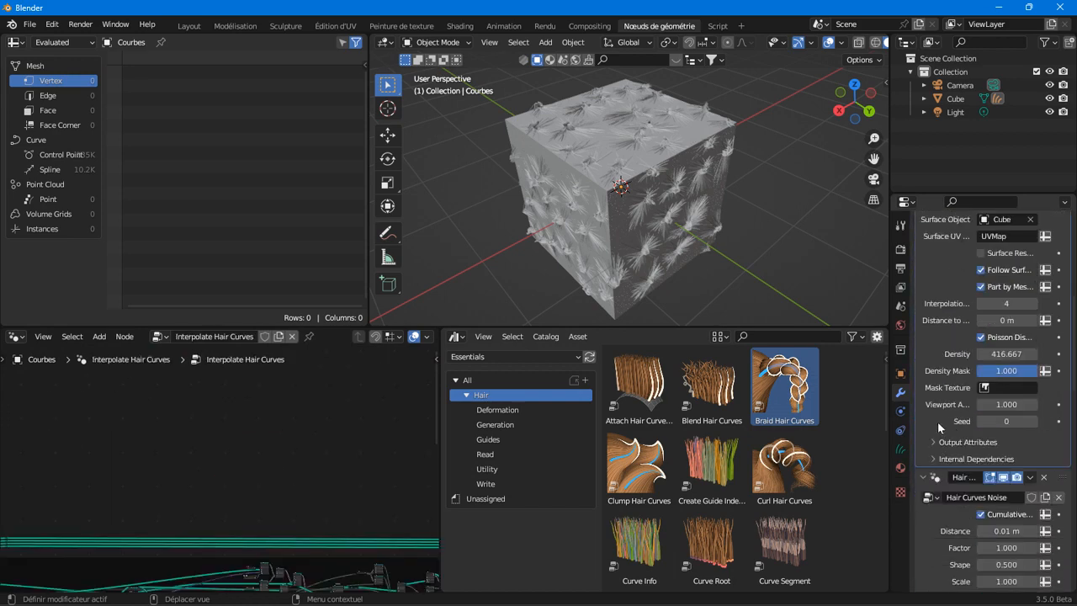
click(938, 405)
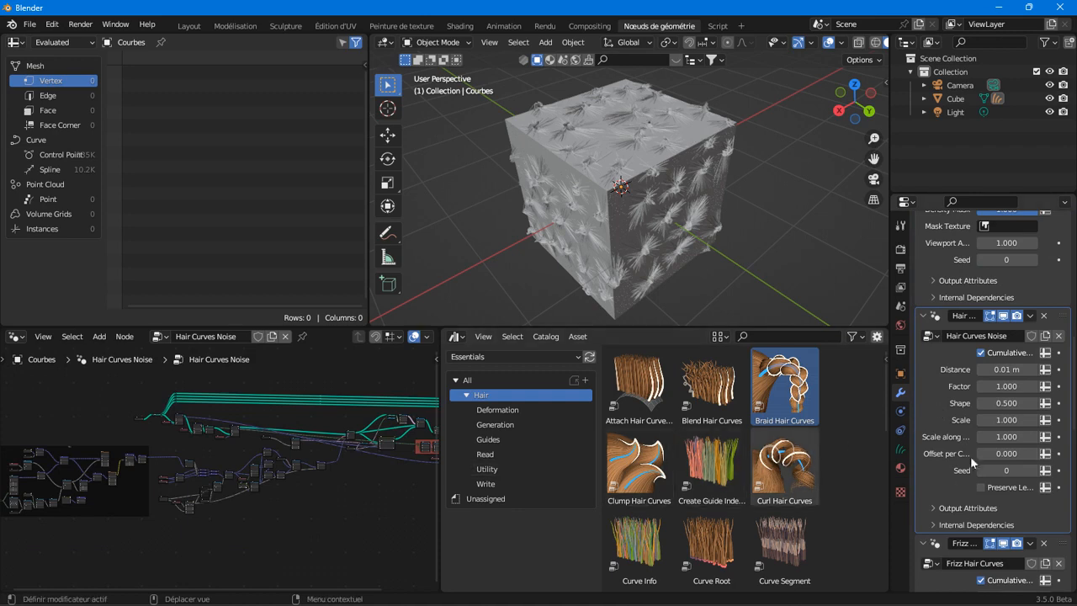
Display the node trees of the Frizz Hair Curves, Blend Hair Curves and Braid Hair Curves modifiers in turn
scroll(973, 455, down, 5)
click(942, 418)
scroll(942, 418, down, 4)
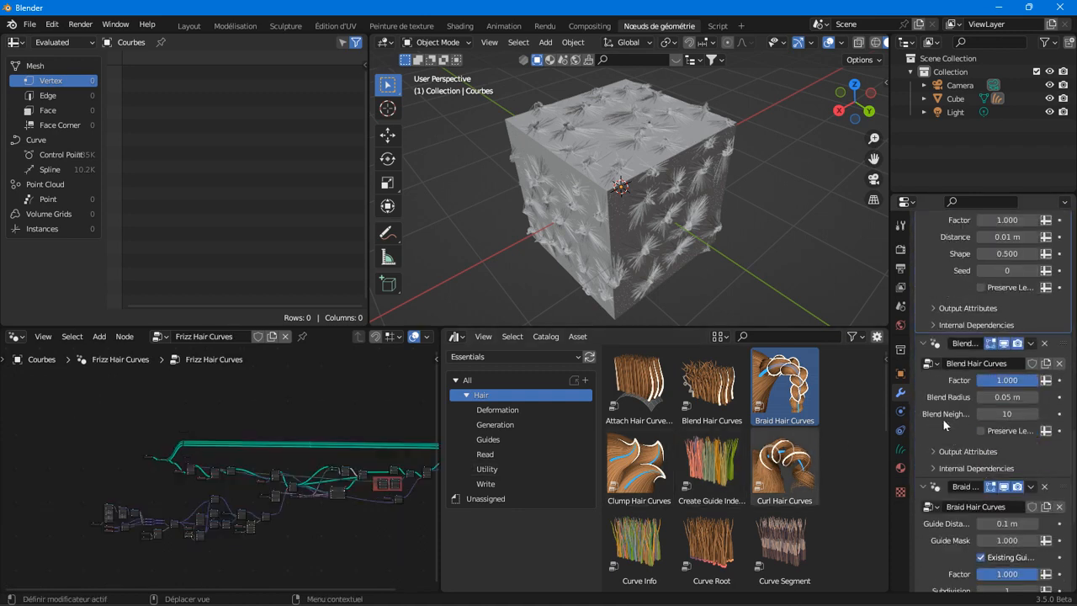
click(944, 413)
scroll(963, 505, down, 4)
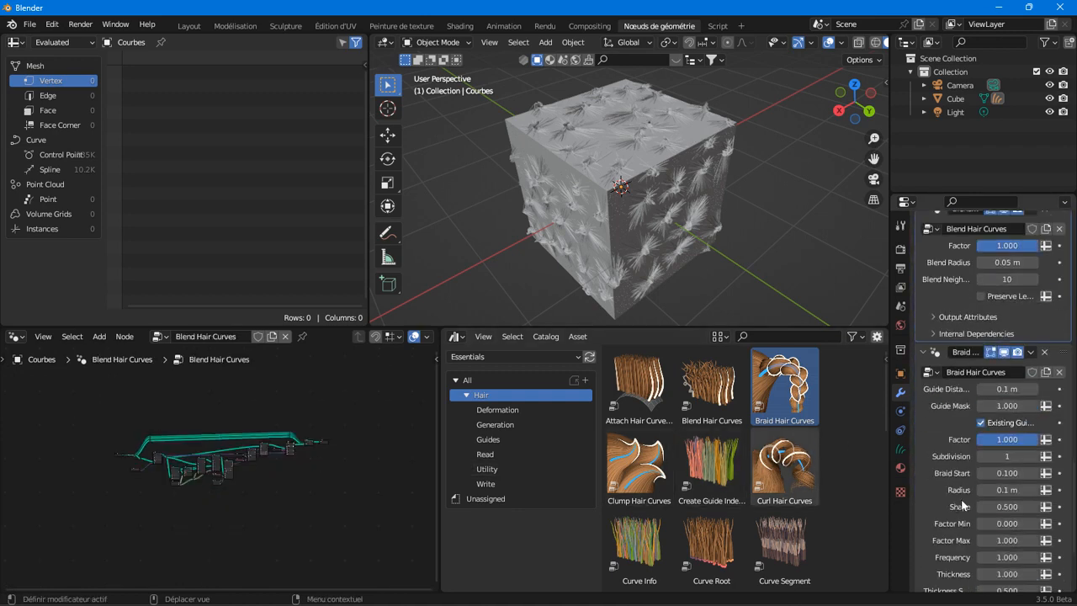
click(953, 435)
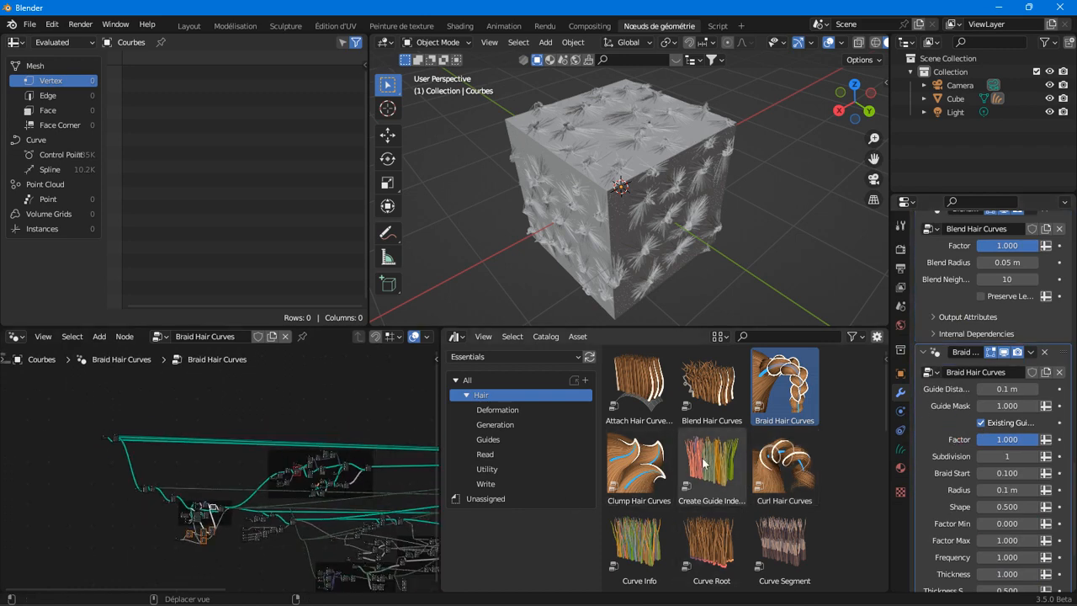
Return to the start of the modifier stack and expand the Surface Deform modifier's Internal Dependencies
scroll(964, 324, up, 5)
scroll(963, 325, up, 10)
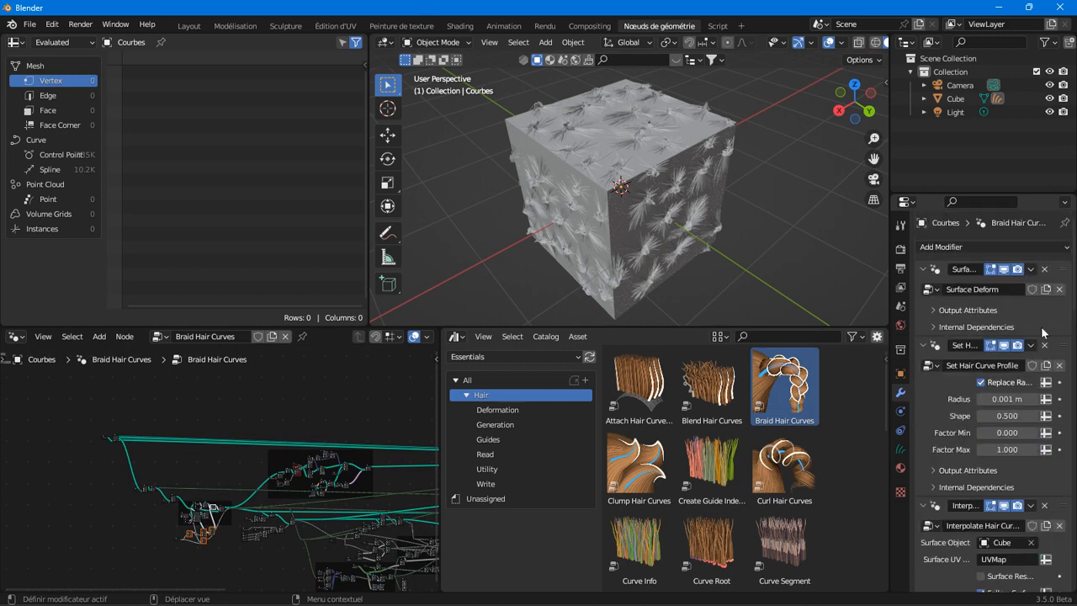
click(1043, 328)
Apply the Clump Hair Curves asset and another Blend Hair Curves asset to the fur on the cube
drag(639, 466, 612, 192)
middle_drag(654, 166, 696, 164)
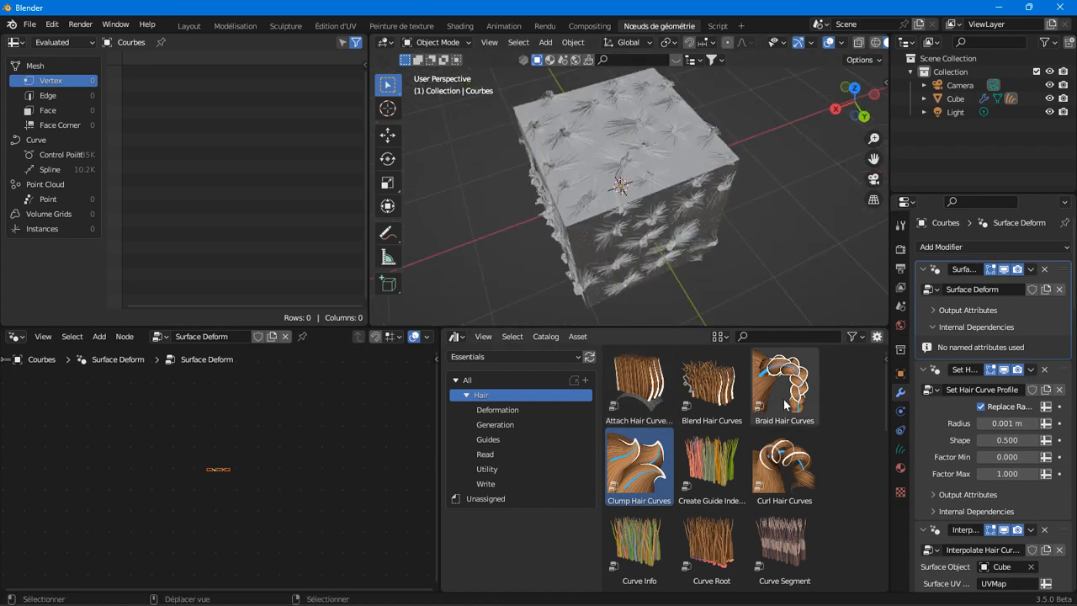
drag(711, 385, 604, 128)
middle_drag(582, 229, 609, 199)
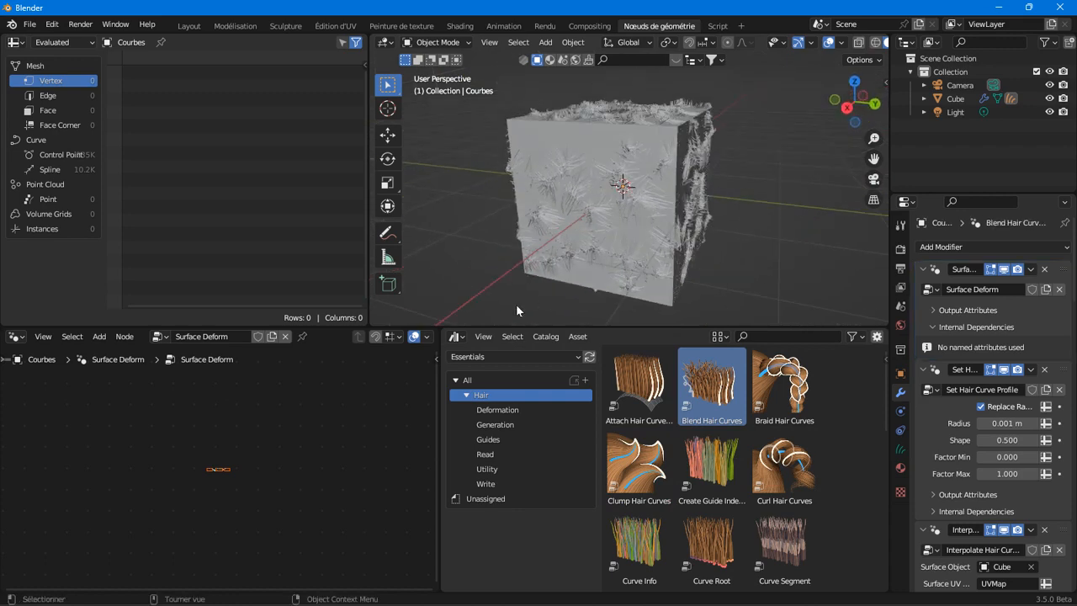